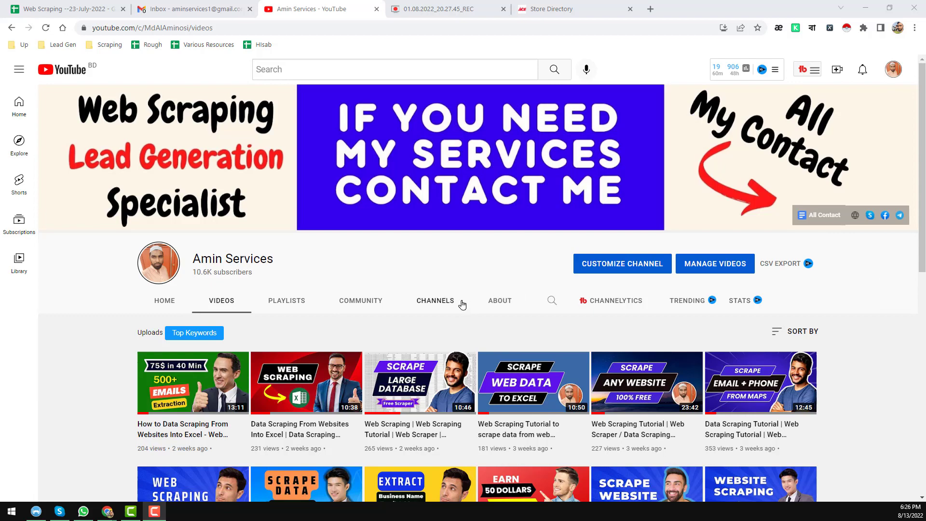
Step: Scroll down the Amin Services channel's Videos list of web-scraping tutorials
{"action": "scroll", "coordinate": [462, 303], "scroll_direction": "down", "scroll_amount": 4}
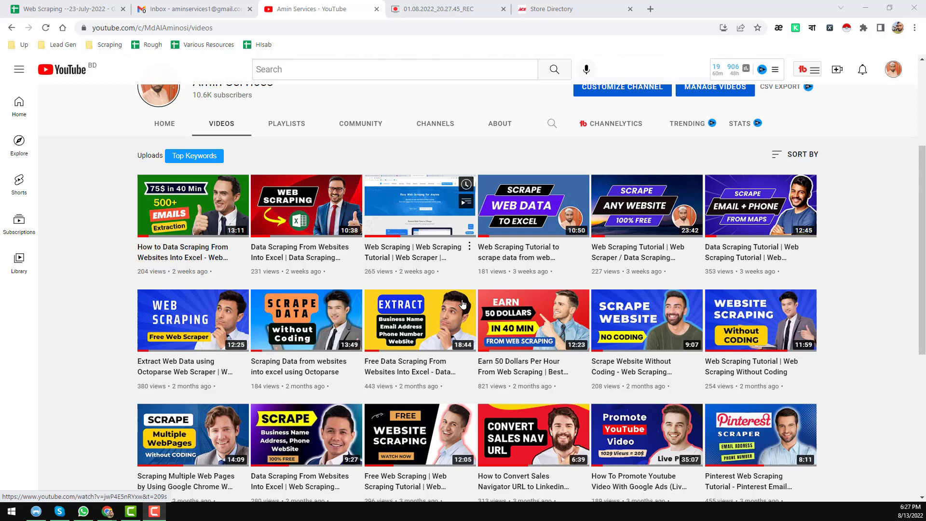
{"action": "left_click", "coordinate": [462, 10]}
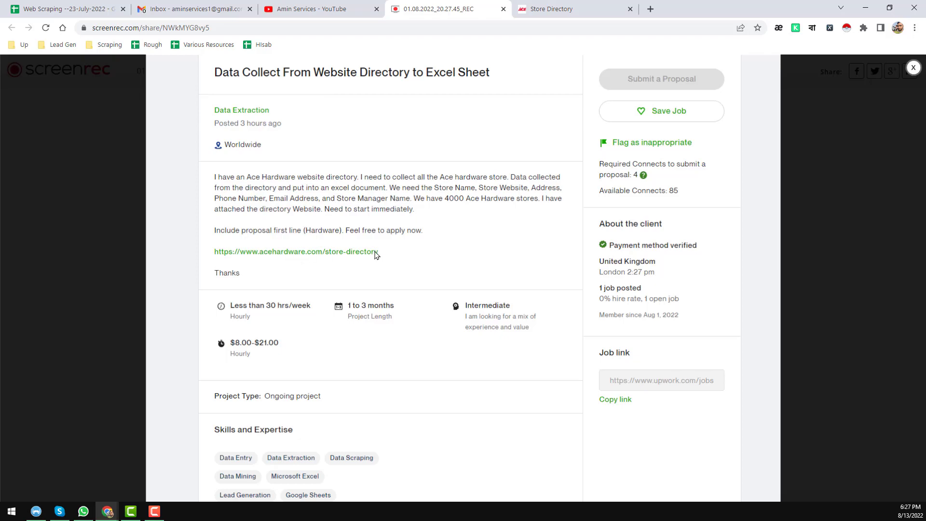
Step: Show the Ace store directory's Stores by State card grid and right-click the first store card
{"action": "left_click", "coordinate": [579, 20]}
{"action": "scroll", "coordinate": [363, 243], "scroll_direction": "down", "scroll_amount": 3}
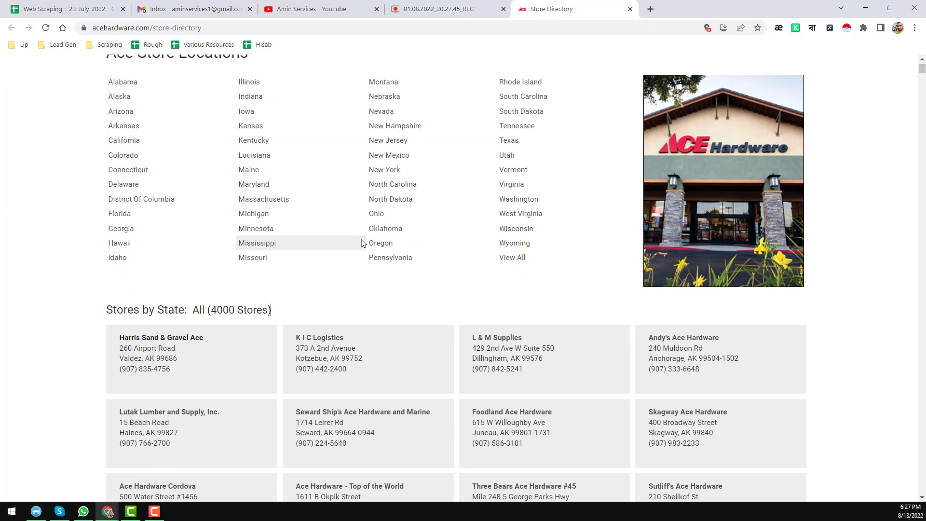
{"action": "scroll", "coordinate": [363, 243], "scroll_direction": "down", "scroll_amount": 3}
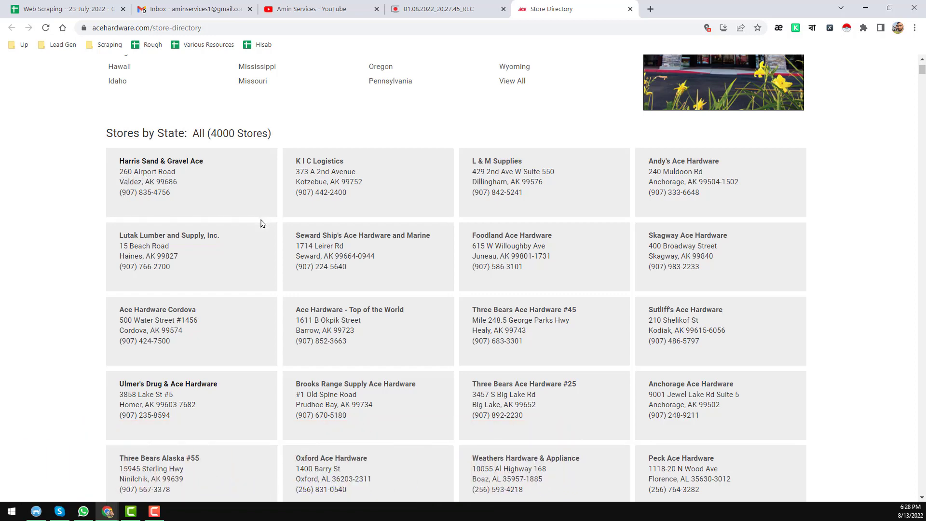
{"action": "right_click", "coordinate": [188, 164]}
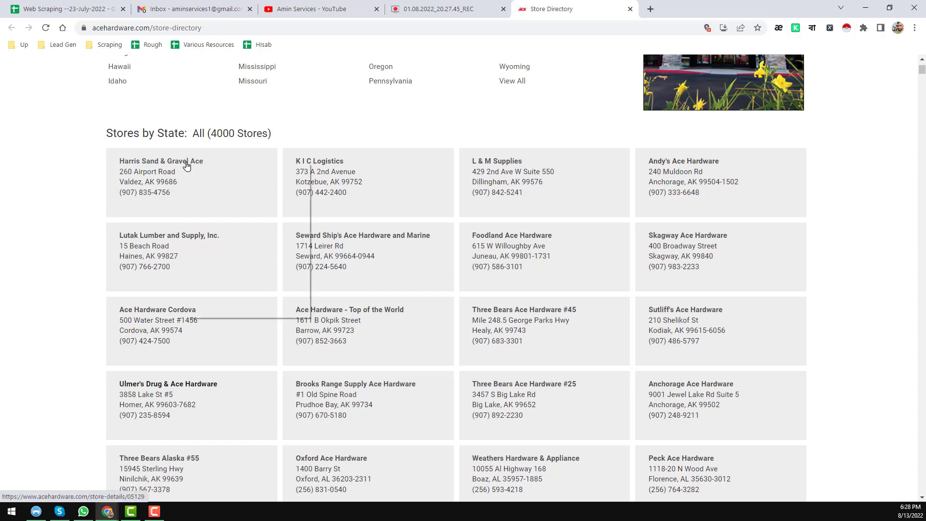
Step: Open Harris Sand & Gravel Ace in a new tab and review its email, phone, owner and manager
{"action": "left_click", "coordinate": [211, 171]}
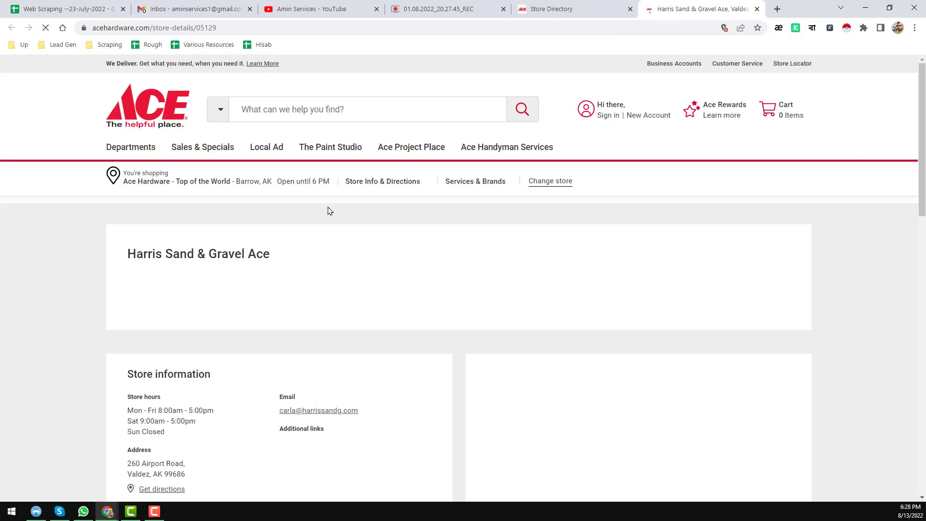
{"action": "scroll", "coordinate": [331, 212], "scroll_direction": "down", "scroll_amount": 2}
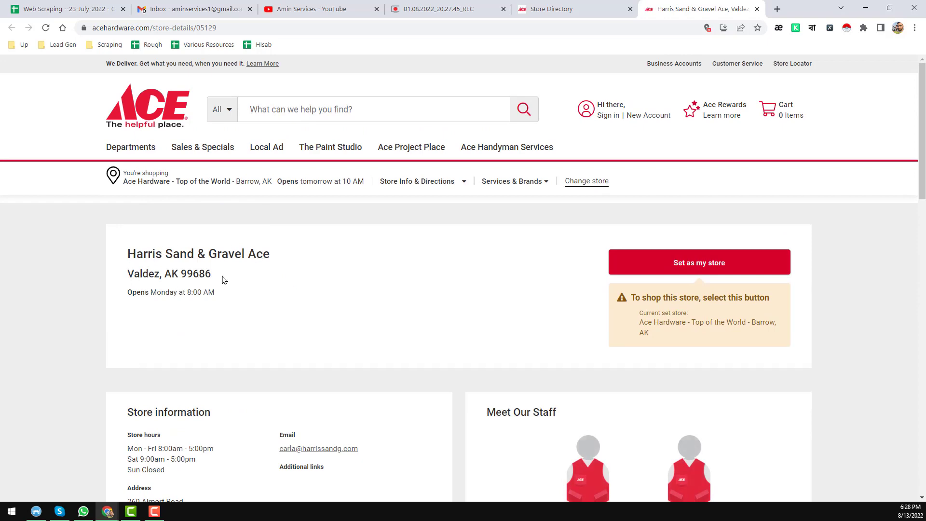
{"action": "scroll", "coordinate": [225, 279], "scroll_direction": "down", "scroll_amount": 4}
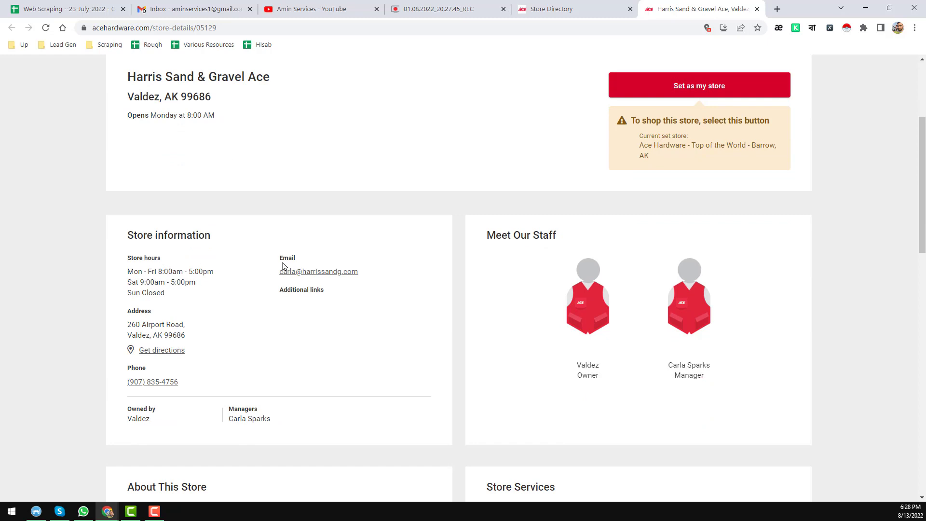
{"action": "scroll", "coordinate": [155, 307], "scroll_direction": "down", "scroll_amount": 2}
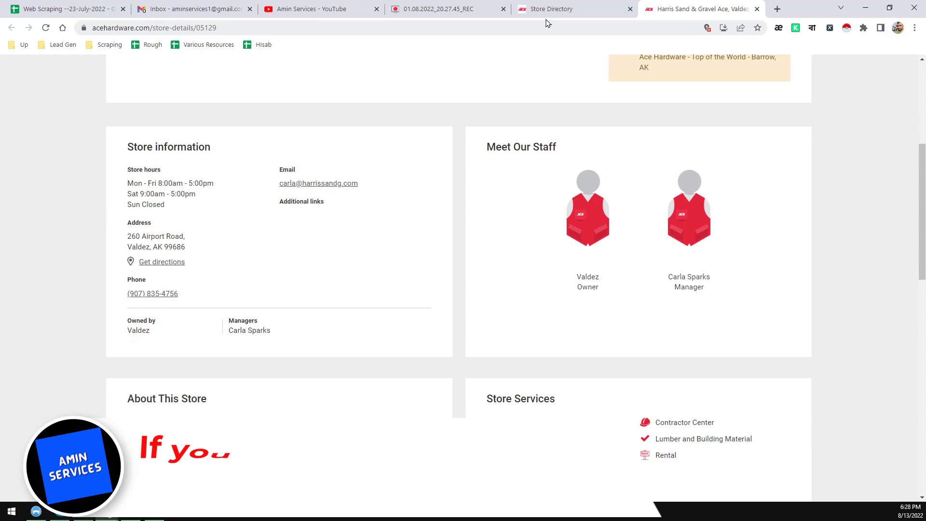
{"action": "scroll", "coordinate": [176, 258], "scroll_direction": "down", "scroll_amount": 2}
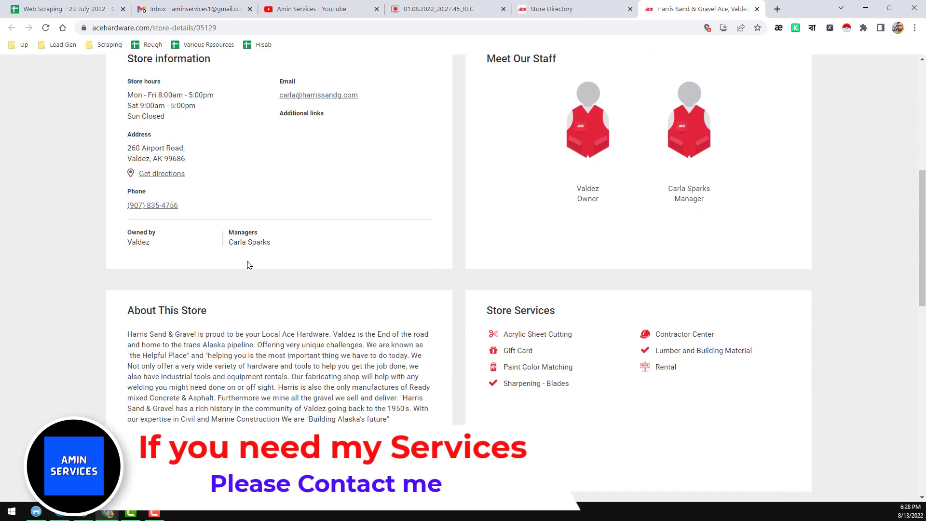
{"action": "scroll", "coordinate": [250, 265], "scroll_direction": "down", "scroll_amount": 2}
{"action": "scroll", "coordinate": [270, 246], "scroll_direction": "down", "scroll_amount": 2}
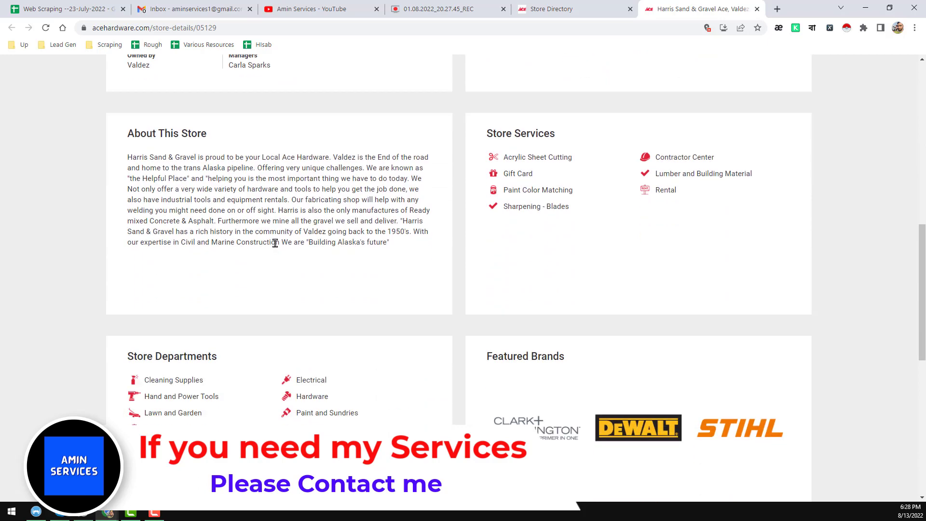
{"action": "scroll", "coordinate": [276, 239], "scroll_direction": "down", "scroll_amount": 2}
{"action": "scroll", "coordinate": [276, 240], "scroll_direction": "up", "scroll_amount": 4}
{"action": "scroll", "coordinate": [275, 240], "scroll_direction": "up", "scroll_amount": 4}
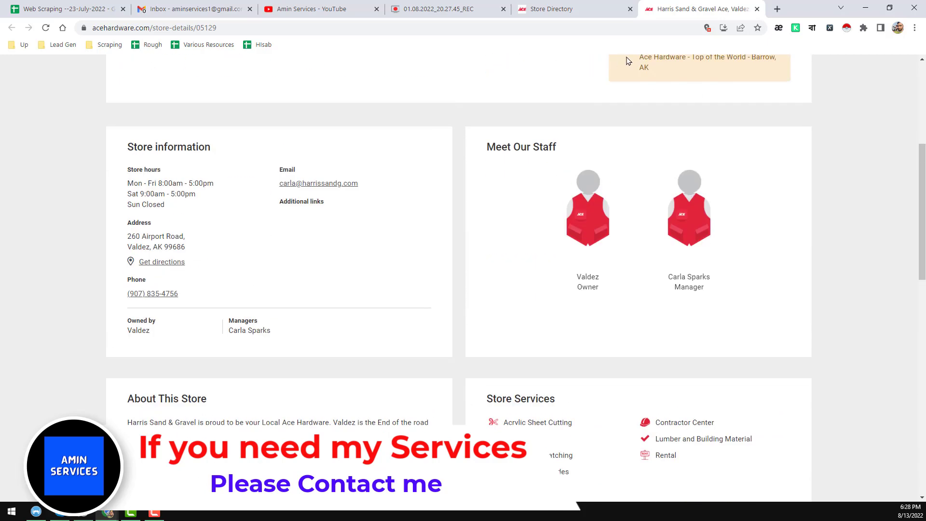
Step: Return to the store directory grid and right-click the Instant Data Scraper toolbar icon
{"action": "left_click", "coordinate": [568, 9]}
{"action": "scroll", "coordinate": [397, 244], "scroll_direction": "down", "scroll_amount": 3}
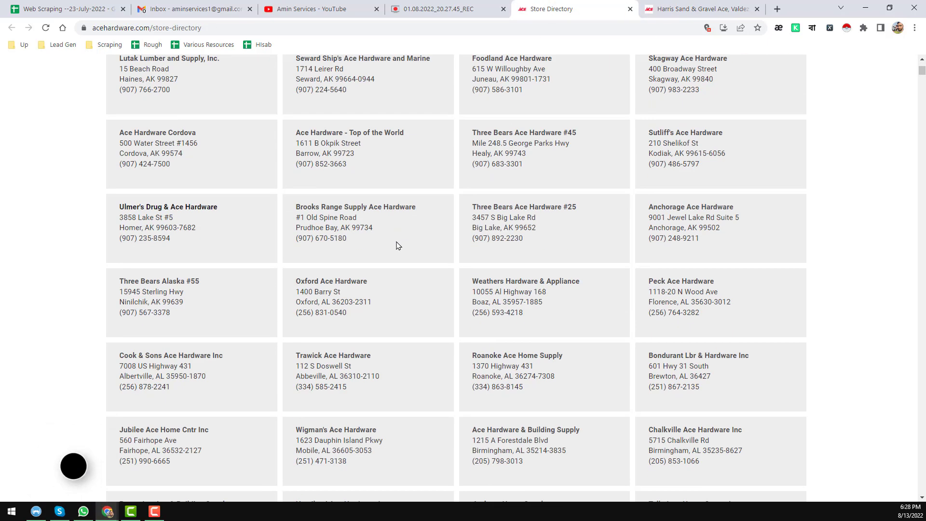
{"action": "scroll", "coordinate": [409, 295], "scroll_direction": "down", "scroll_amount": 5}
{"action": "scroll", "coordinate": [409, 295], "scroll_direction": "down", "scroll_amount": 5}
{"action": "scroll", "coordinate": [408, 287], "scroll_direction": "up", "scroll_amount": 5}
{"action": "scroll", "coordinate": [408, 287], "scroll_direction": "up", "scroll_amount": 10}
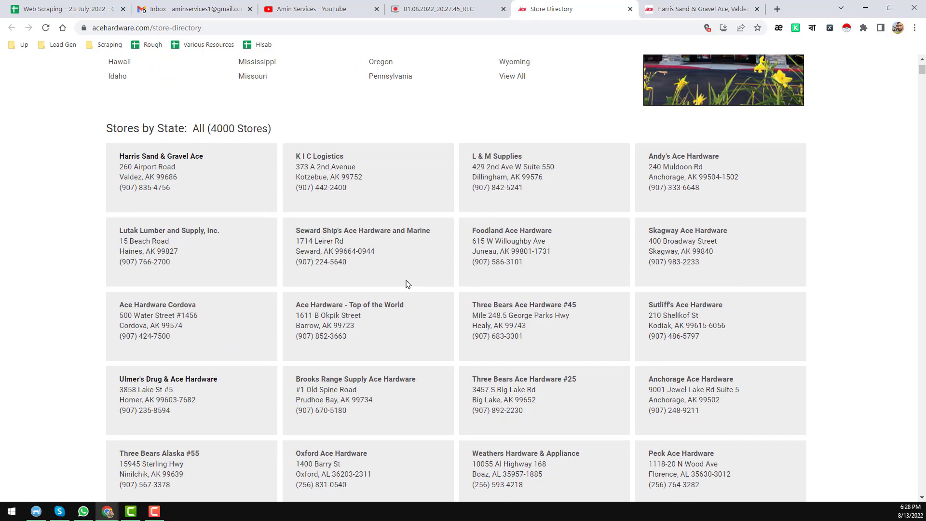
{"action": "scroll", "coordinate": [407, 284], "scroll_direction": "up", "scroll_amount": 4}
{"action": "scroll", "coordinate": [479, 312], "scroll_direction": "down", "scroll_amount": 2}
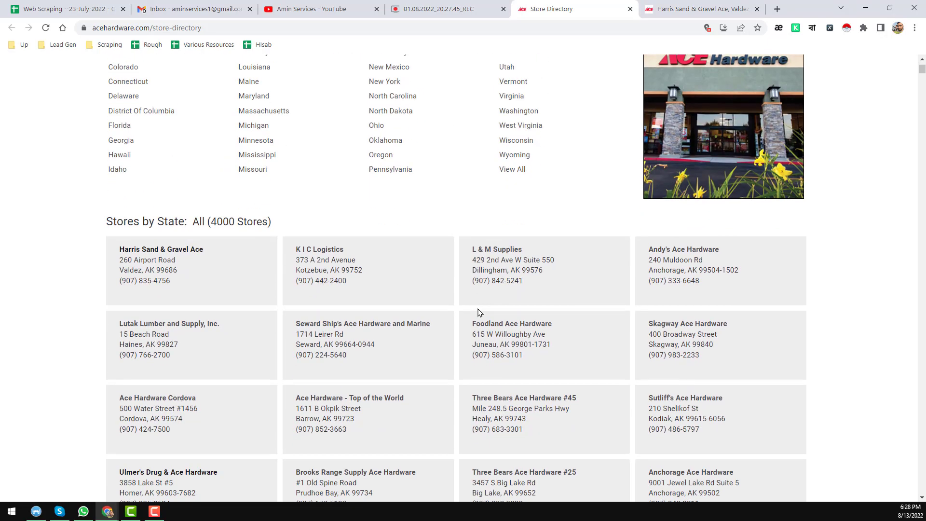
{"action": "scroll", "coordinate": [479, 314], "scroll_direction": "down", "scroll_amount": 3}
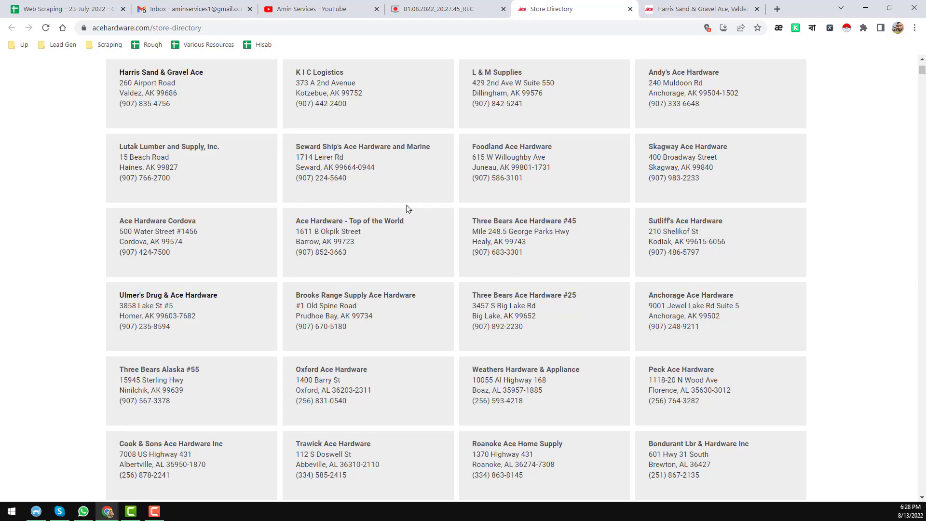
{"action": "scroll", "coordinate": [408, 208], "scroll_direction": "up", "scroll_amount": 4}
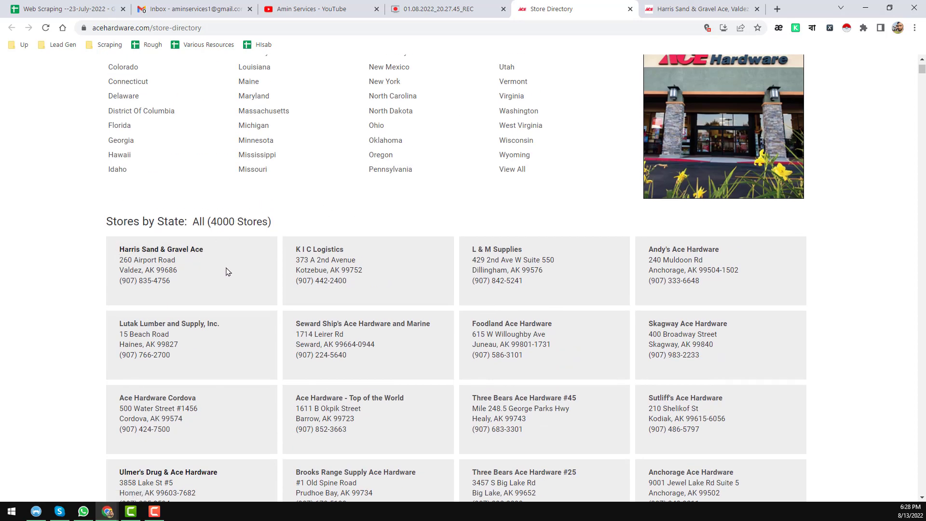
{"action": "scroll", "coordinate": [209, 259], "scroll_direction": "down", "scroll_amount": 2}
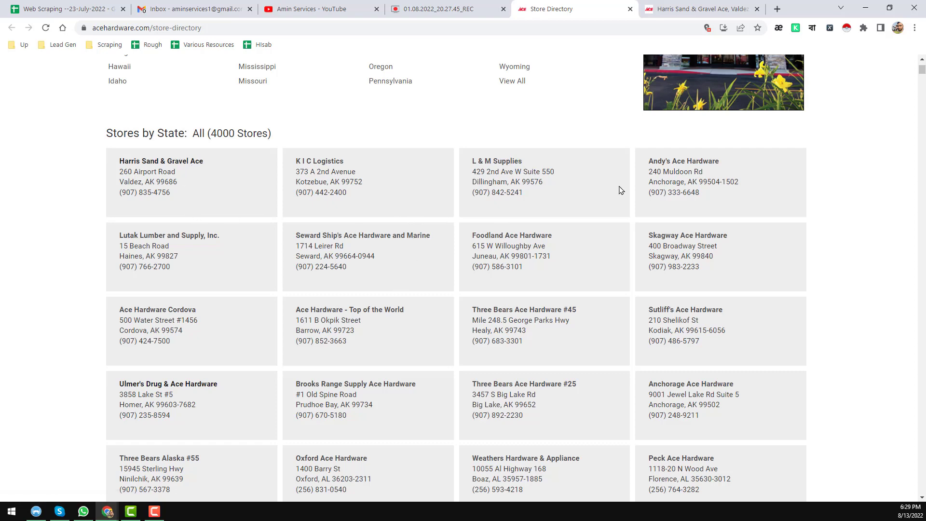
{"action": "right_click", "coordinate": [846, 29]}
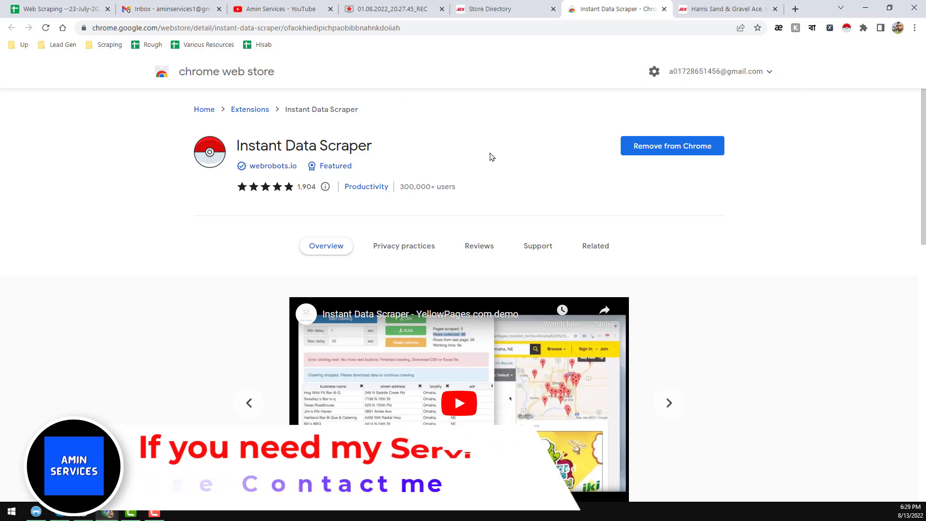
Step: Read through the Instant Data Scraper listing describing AI-driven extraction to Excel or CSV
{"action": "scroll", "coordinate": [490, 173], "scroll_direction": "down", "scroll_amount": 7}
{"action": "scroll", "coordinate": [490, 192], "scroll_direction": "down", "scroll_amount": 4}
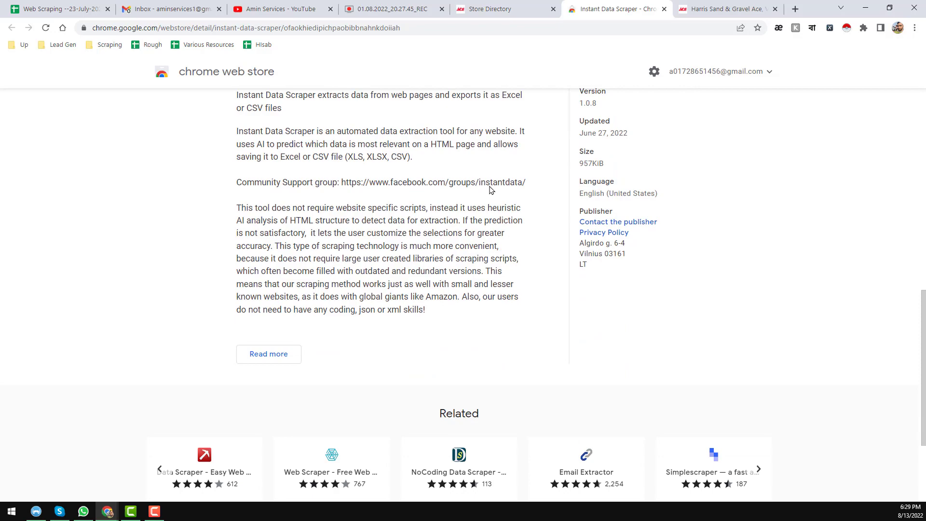
{"action": "scroll", "coordinate": [489, 184], "scroll_direction": "down", "scroll_amount": 3}
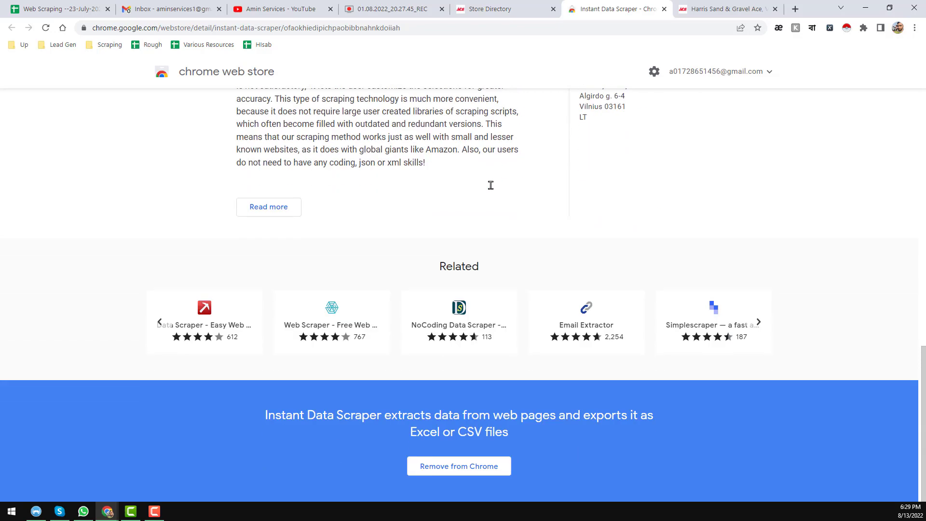
{"action": "scroll", "coordinate": [599, 82], "scroll_direction": "up", "scroll_amount": 5}
{"action": "scroll", "coordinate": [563, 174], "scroll_direction": "up", "scroll_amount": 6}
{"action": "scroll", "coordinate": [553, 172], "scroll_direction": "up", "scroll_amount": 3}
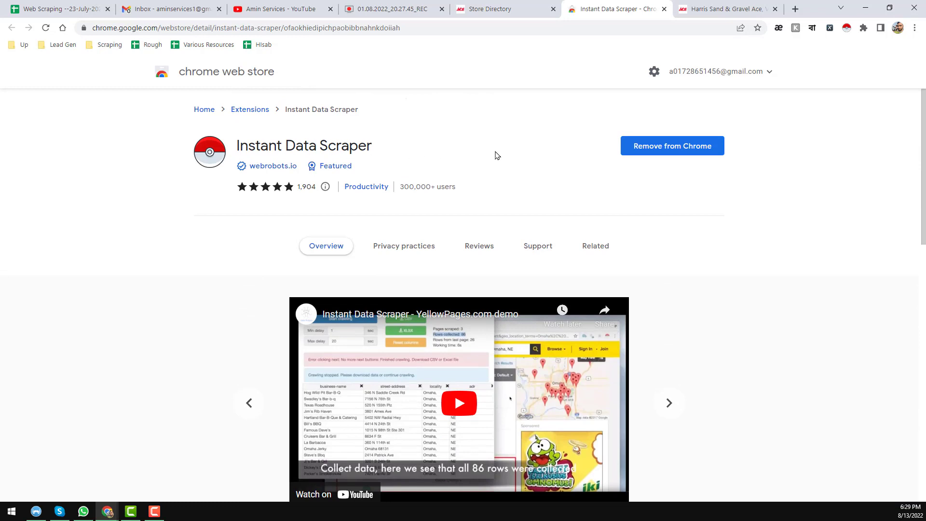
Step: Close the extension page and return to the Ace store directory
{"action": "left_click", "coordinate": [664, 9]}
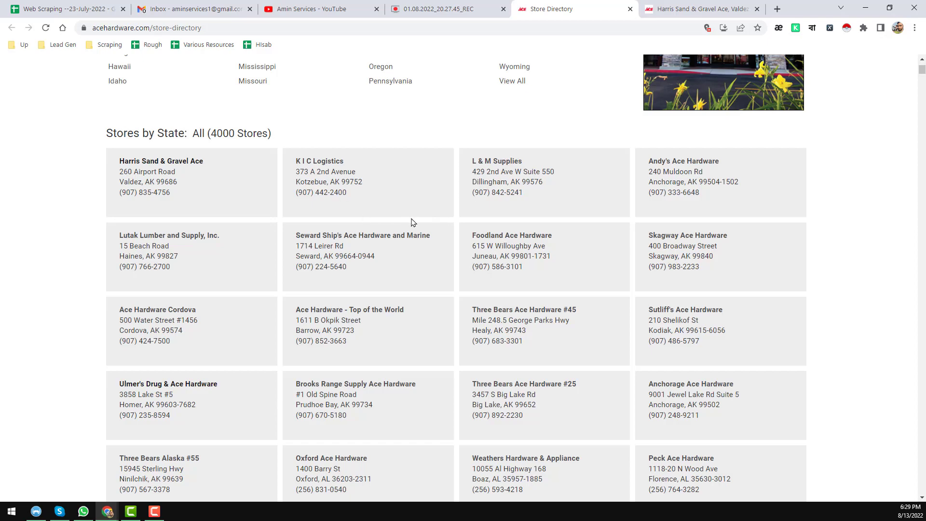
{"action": "scroll", "coordinate": [413, 222], "scroll_direction": "down", "scroll_amount": 7}
{"action": "scroll", "coordinate": [393, 246], "scroll_direction": "up", "scroll_amount": 2}
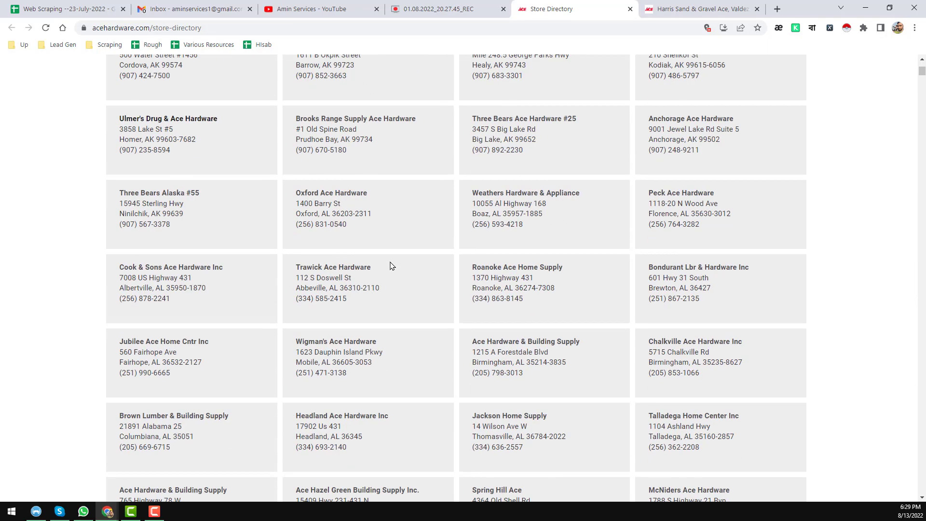
{"action": "scroll", "coordinate": [390, 265], "scroll_direction": "up", "scroll_amount": 8}
{"action": "scroll", "coordinate": [388, 264], "scroll_direction": "up", "scroll_amount": 4}
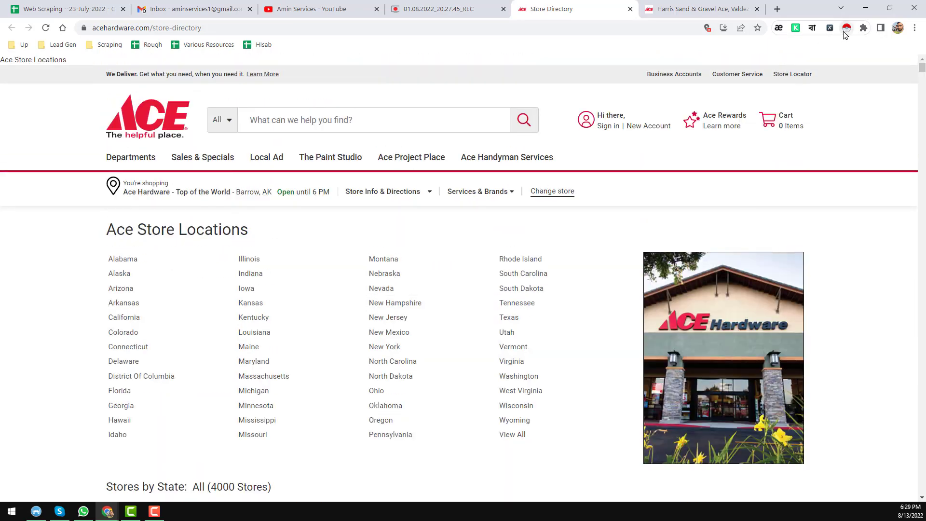
Step: Run Instant Data Scraper on the directory and review the 4000 scraped store rows in its maximized window
{"action": "left_click", "coordinate": [847, 29]}
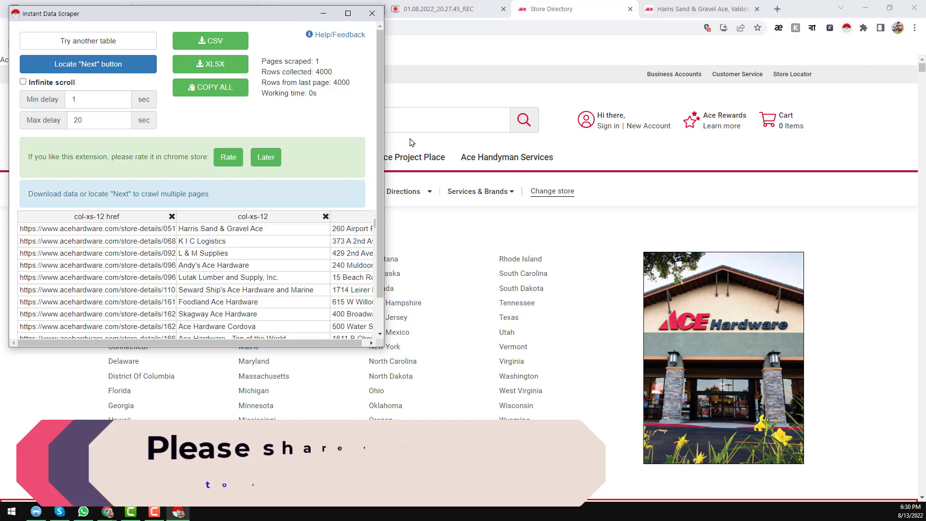
{"action": "left_click", "coordinate": [347, 13]}
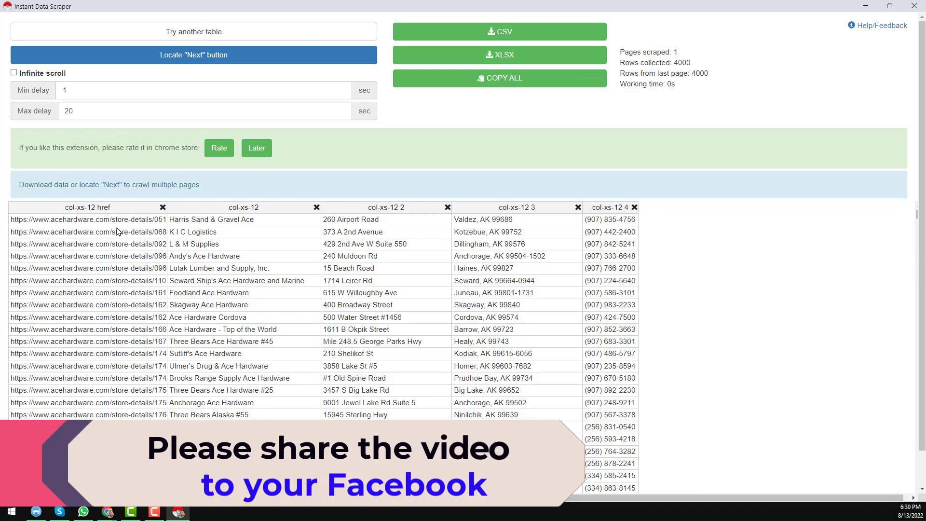
{"action": "scroll", "coordinate": [113, 222], "scroll_direction": "down", "scroll_amount": 4}
{"action": "scroll", "coordinate": [113, 225], "scroll_direction": "down", "scroll_amount": 4}
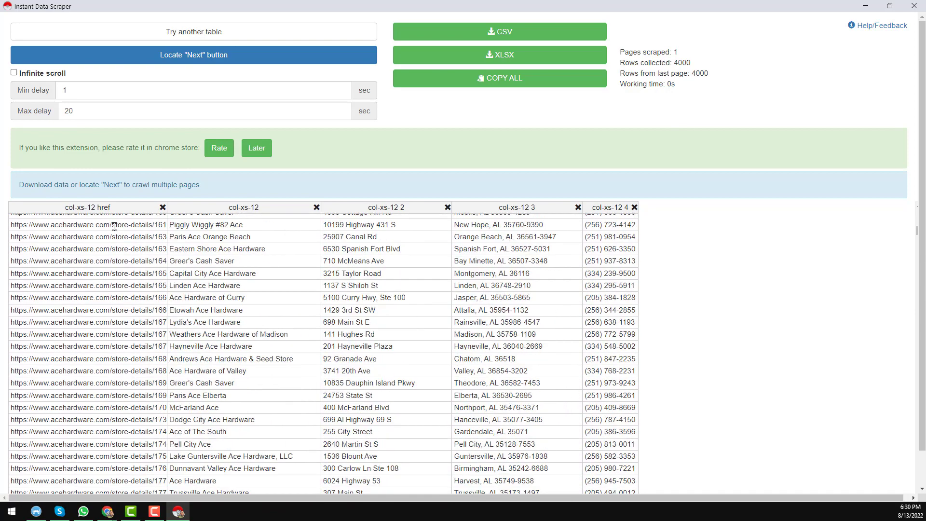
{"action": "scroll", "coordinate": [115, 227], "scroll_direction": "down", "scroll_amount": 2}
{"action": "scroll", "coordinate": [116, 231], "scroll_direction": "up", "scroll_amount": 2}
{"action": "scroll", "coordinate": [117, 234], "scroll_direction": "up", "scroll_amount": 3}
{"action": "scroll", "coordinate": [120, 231], "scroll_direction": "up", "scroll_amount": 5}
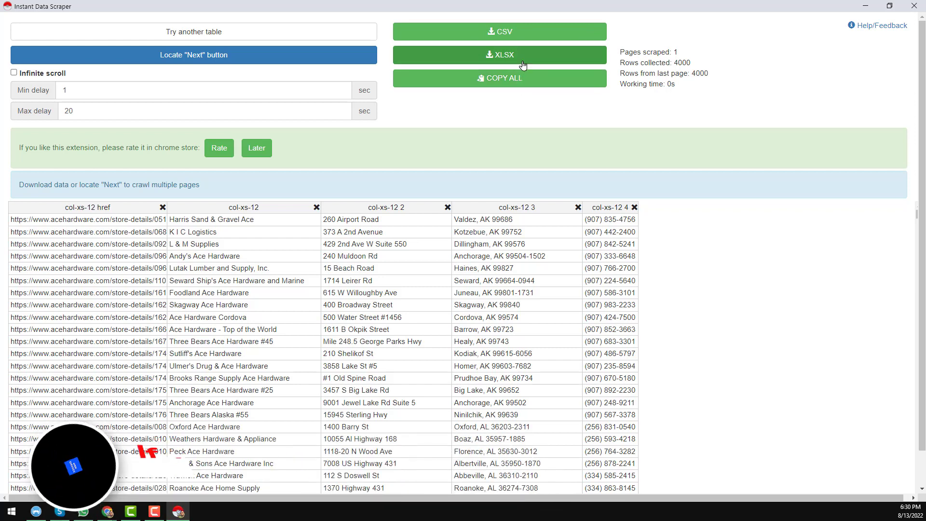
Step: Download the scraped table as CSV and open the file
{"action": "left_click", "coordinate": [508, 38]}
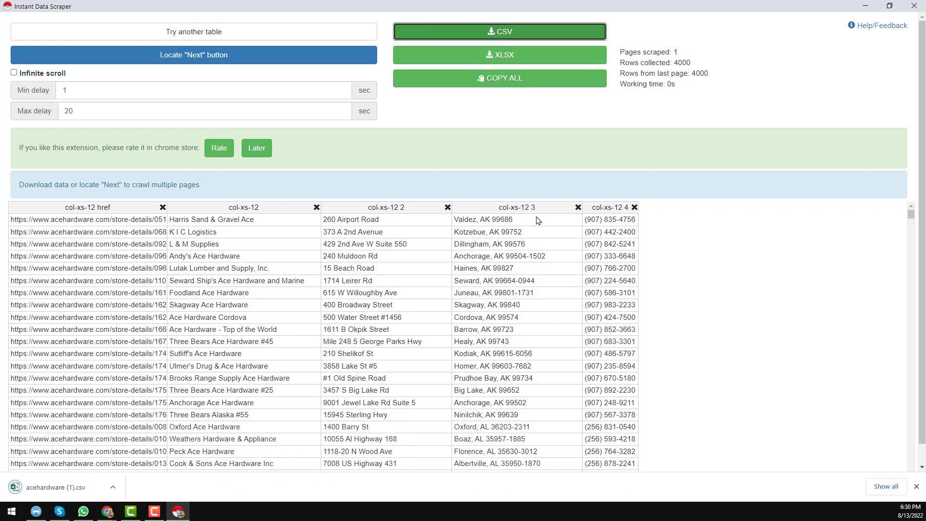
{"action": "right_click", "coordinate": [49, 490]}
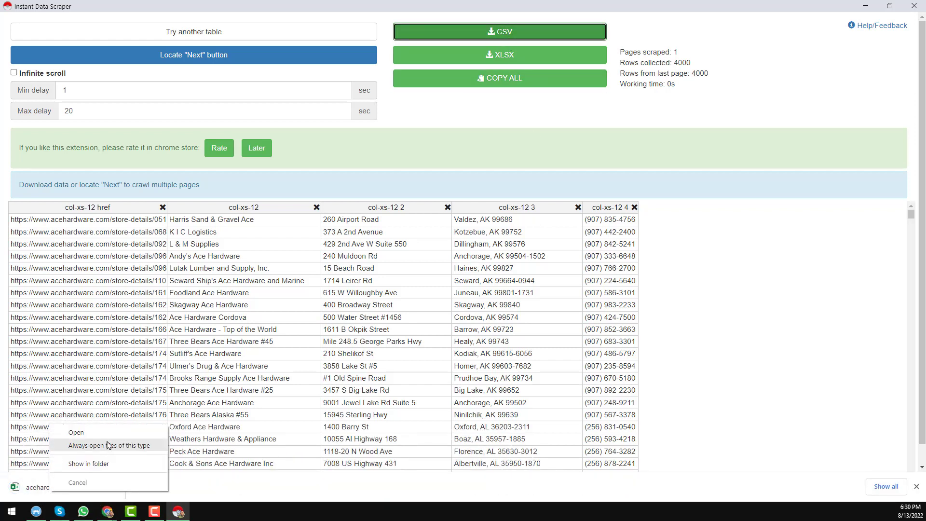
{"action": "left_click", "coordinate": [121, 436]}
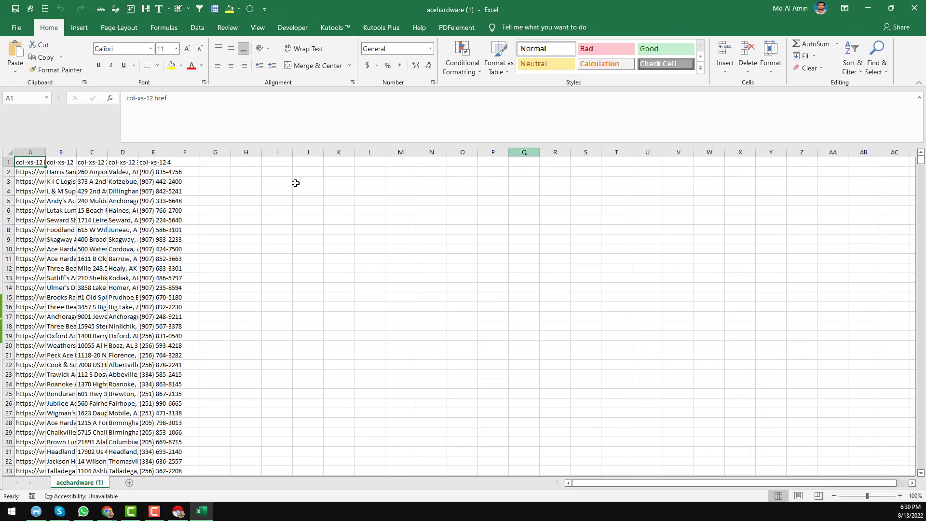
Step: Apply All Borders to the whole sheet and widen every column to the same width
{"action": "left_click", "coordinate": [10, 152]}
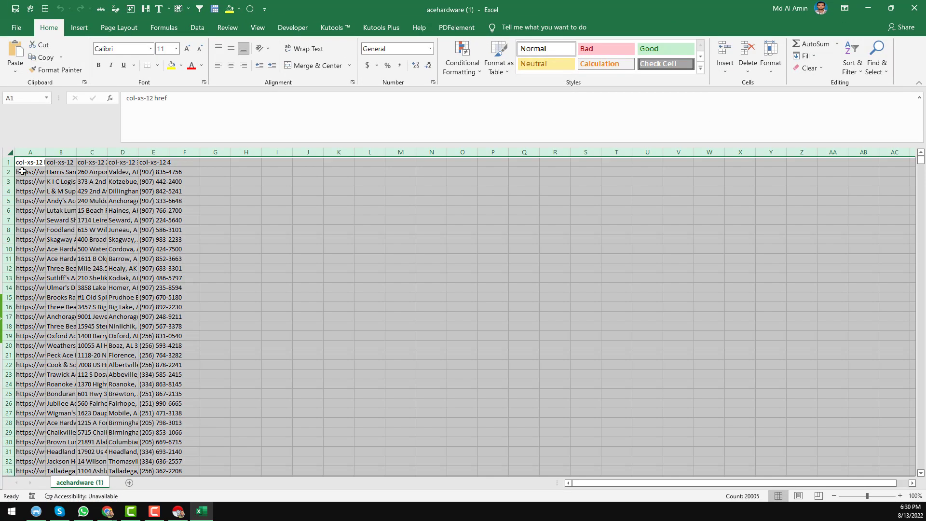
{"action": "left_click", "coordinate": [45, 9]}
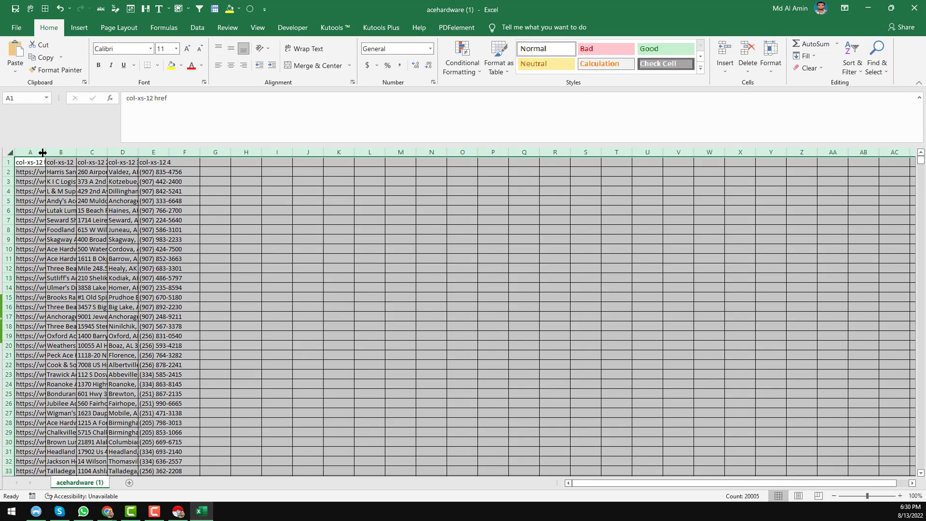
{"action": "left_click_drag", "start_coordinate": [50, 157], "coordinate": [183, 154]}
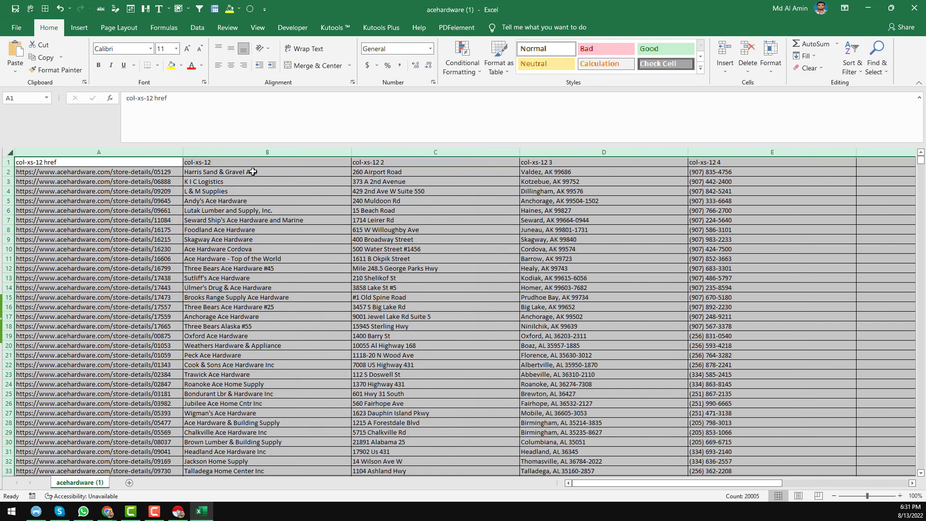
{"action": "left_click", "coordinate": [253, 174]}
{"action": "left_click", "coordinate": [153, 162]}
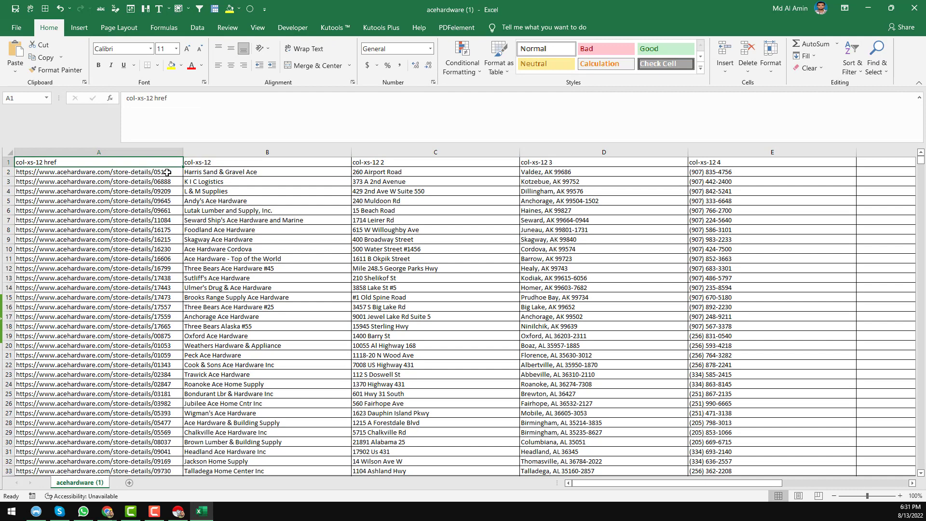
{"action": "left_click", "coordinate": [167, 172]}
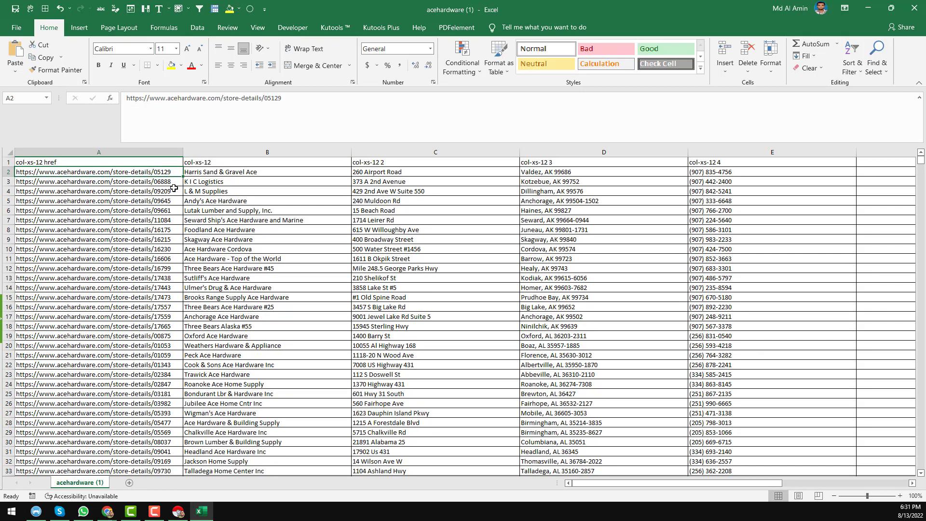
{"action": "left_click", "coordinate": [234, 163]}
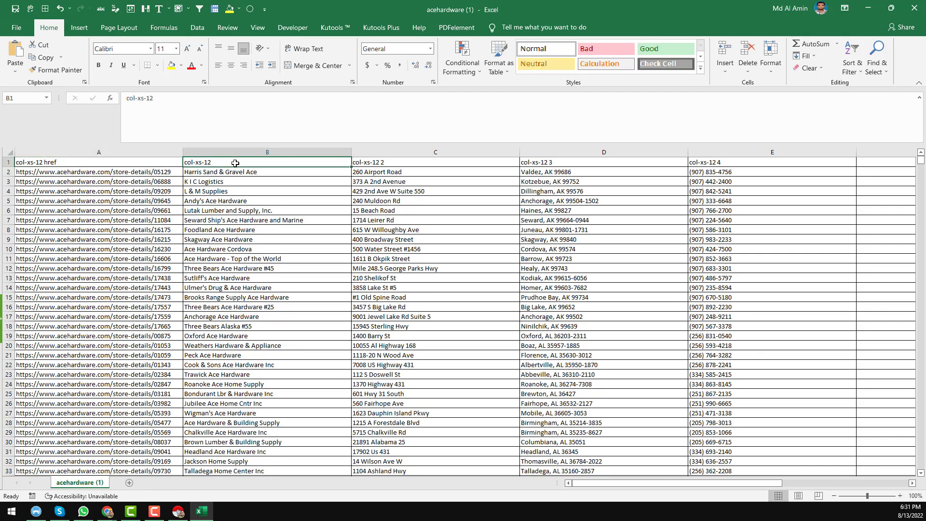
{"action": "left_click", "coordinate": [389, 162]}
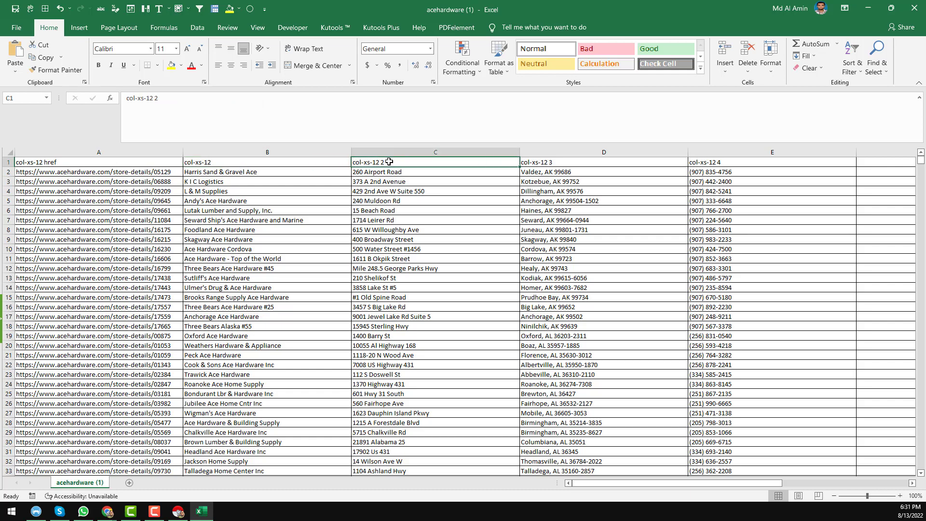
{"action": "left_click", "coordinate": [555, 162]}
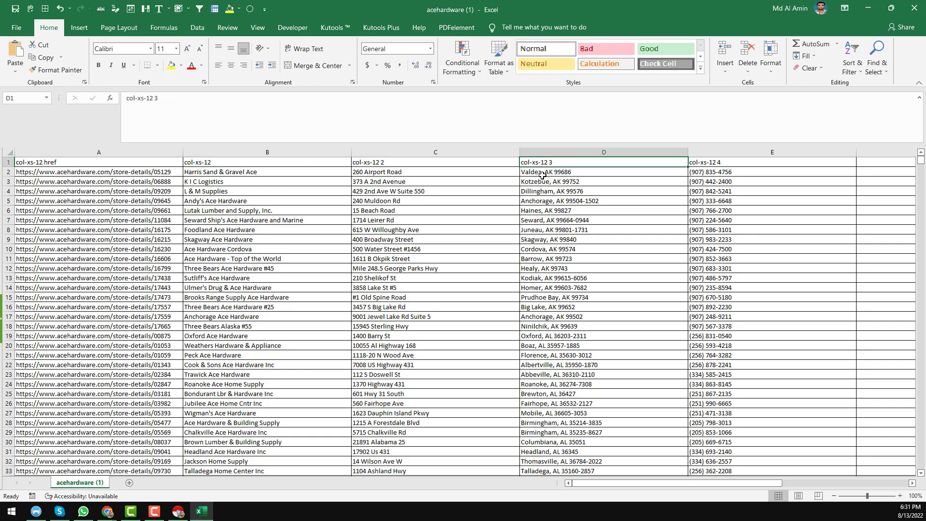
{"action": "left_click", "coordinate": [715, 164]}
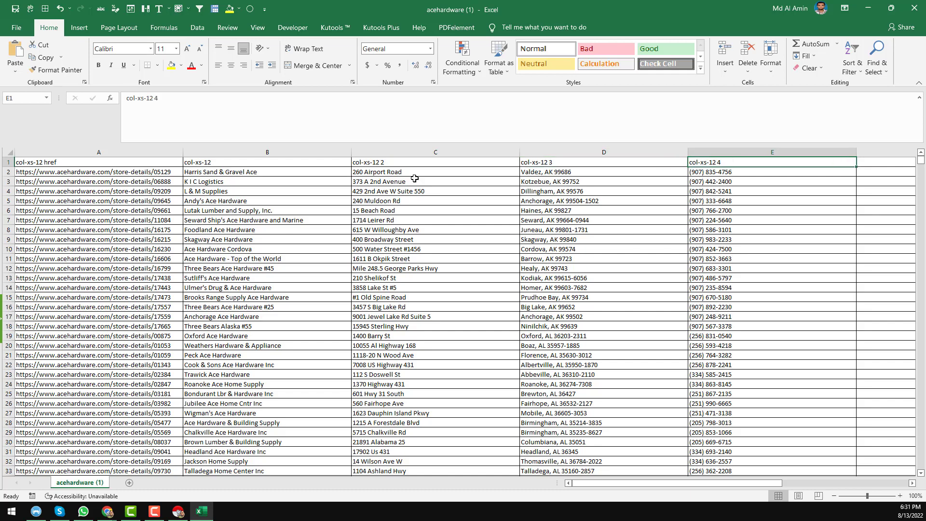
{"action": "left_click", "coordinate": [150, 162]}
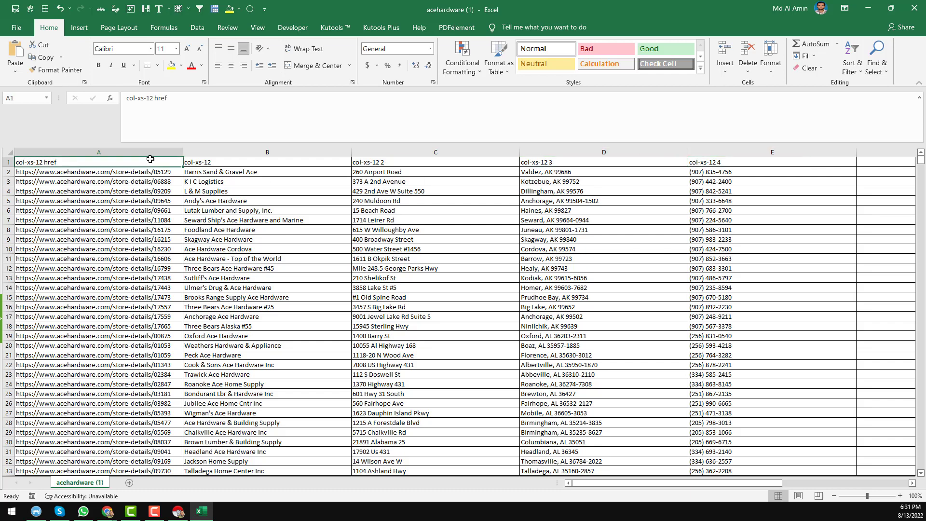
Step: Enter URL in A1 and Business Name in B1
{"action": "type", "text": "URL"}
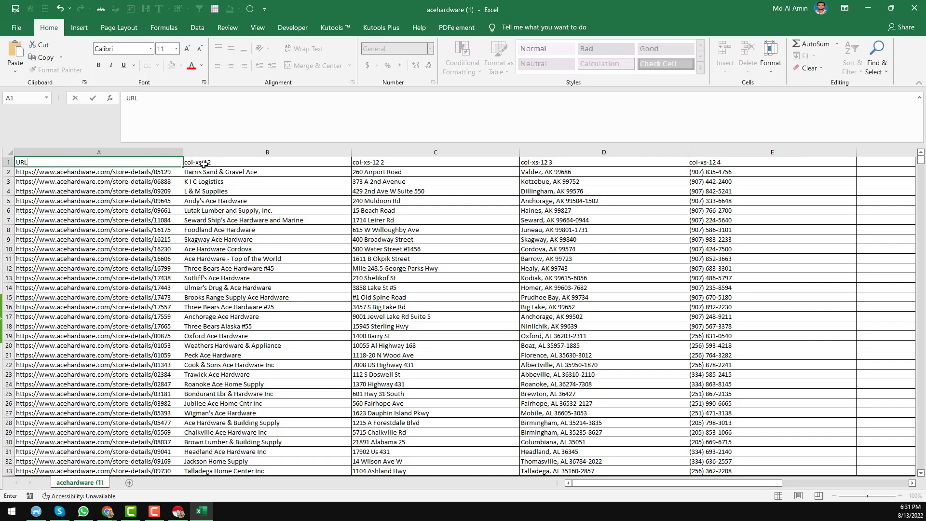
{"action": "left_click", "coordinate": [230, 165]}
{"action": "type", "text": "Bu"}
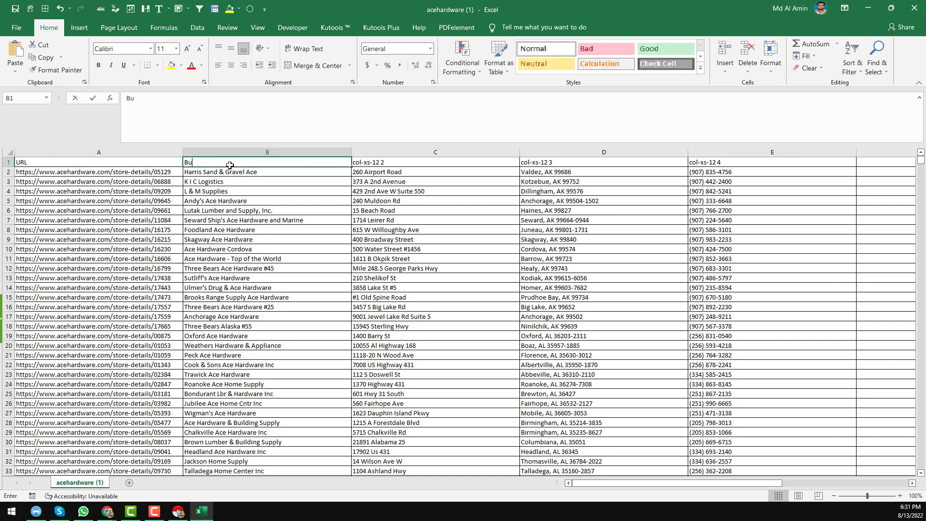
{"action": "type", "text": "siness"}
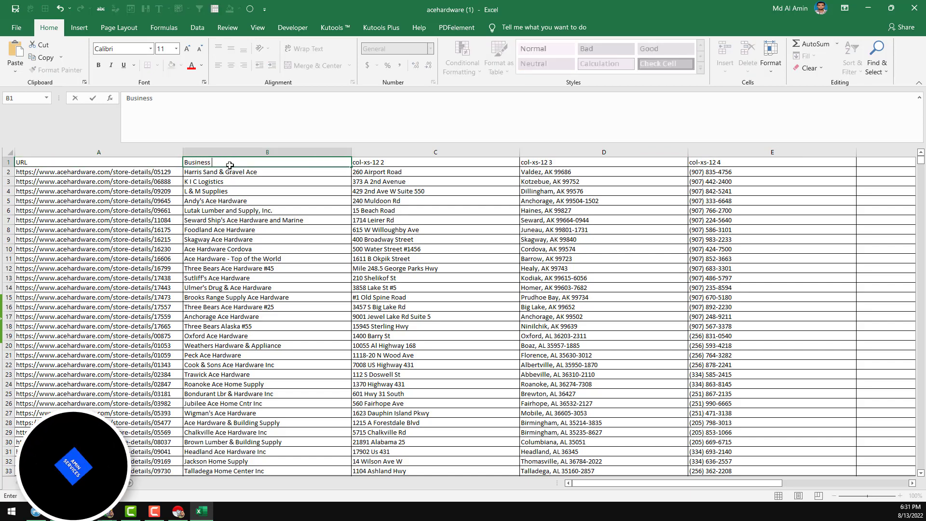
{"action": "type", "text": " Name"}
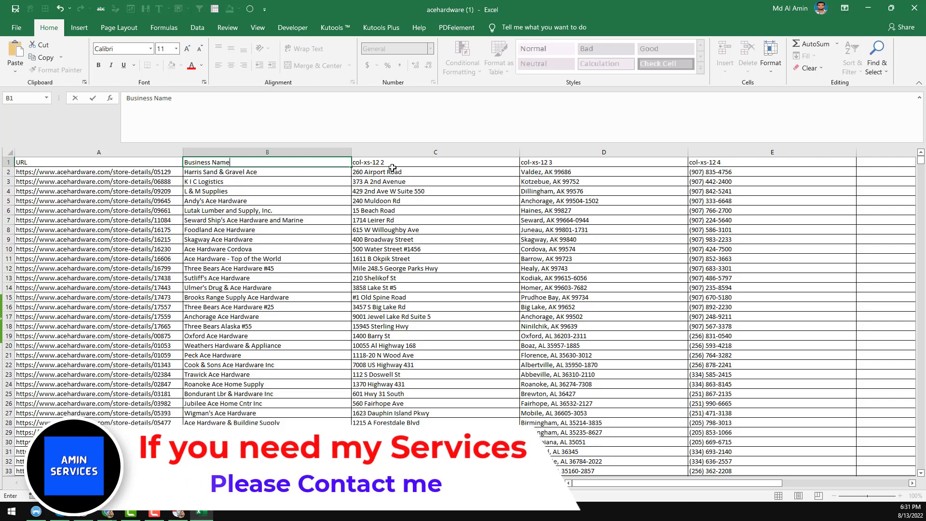
{"action": "left_click", "coordinate": [394, 163]}
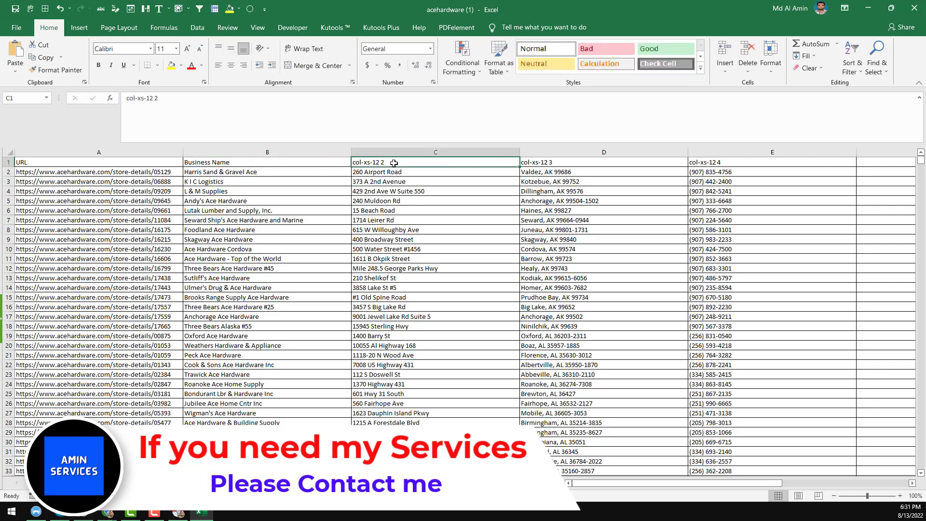
Step: Set headers C1, D1 and E1 to Address 1, City, St, Zip, and Phone
{"action": "type", "text": "Address 1"}
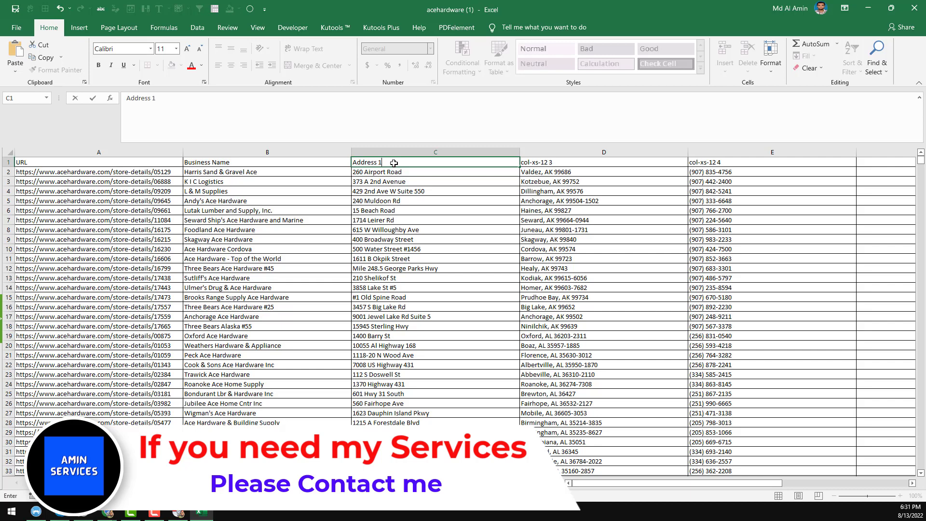
{"action": "key", "text": "Return"}
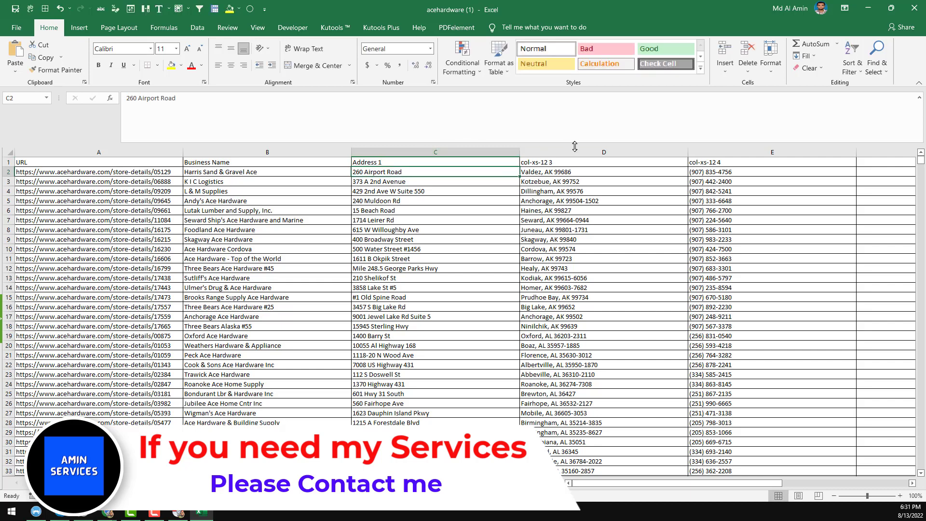
{"action": "left_click", "coordinate": [553, 162]}
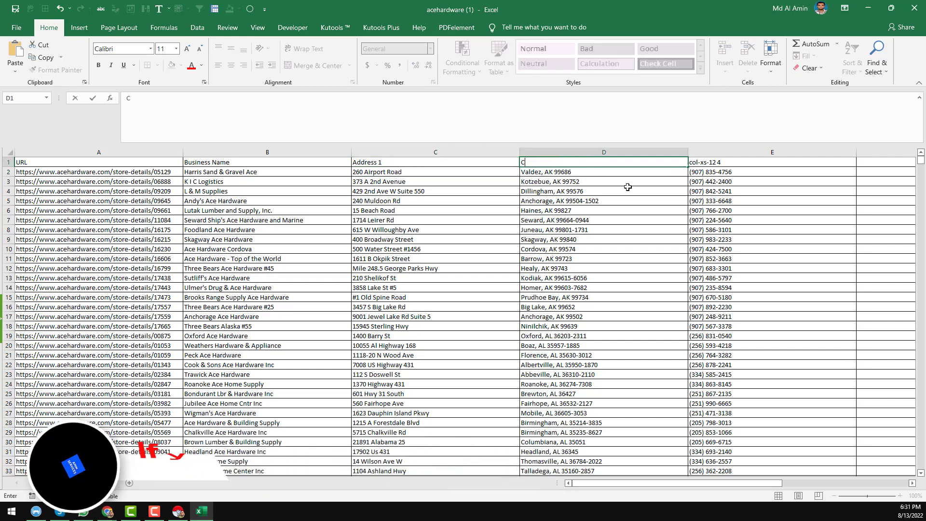
{"action": "type", "text": "City, St, Zip"}
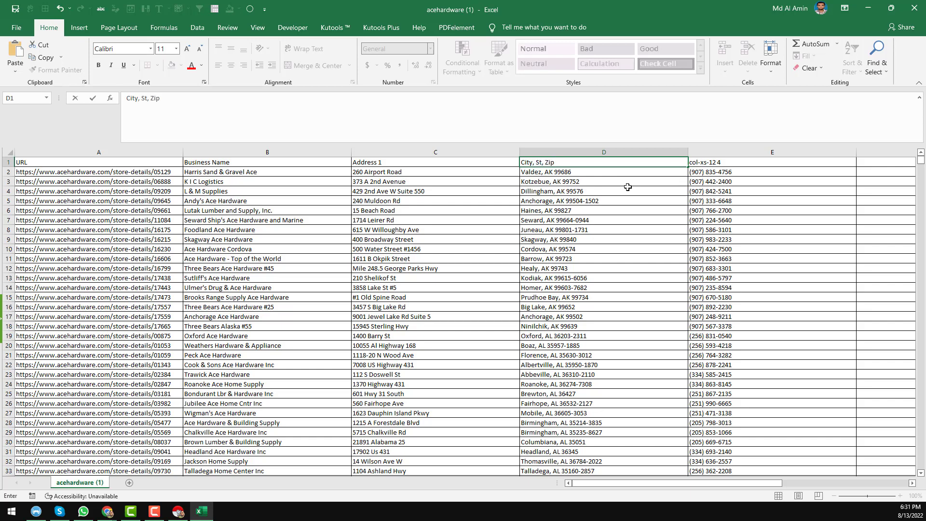
{"action": "left_click", "coordinate": [719, 165]}
{"action": "type", "text": "Phone"}
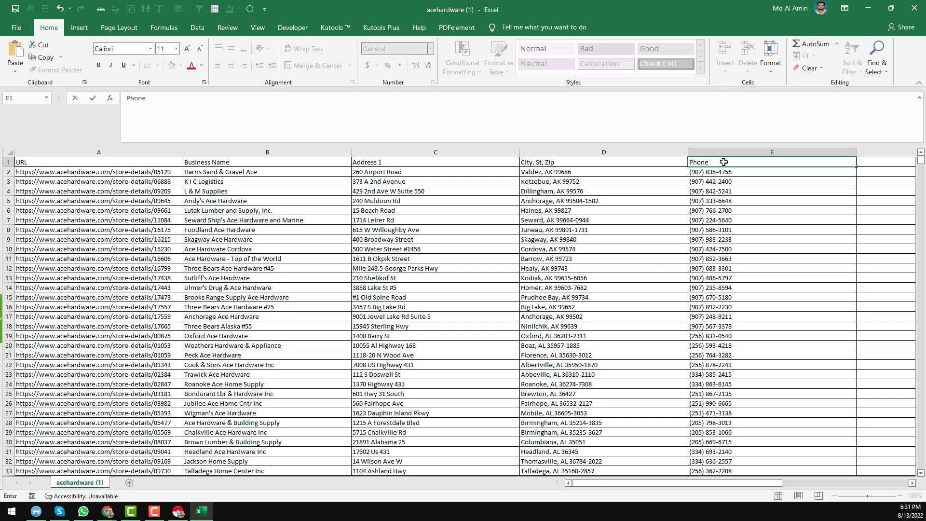
{"action": "key", "text": "Return"}
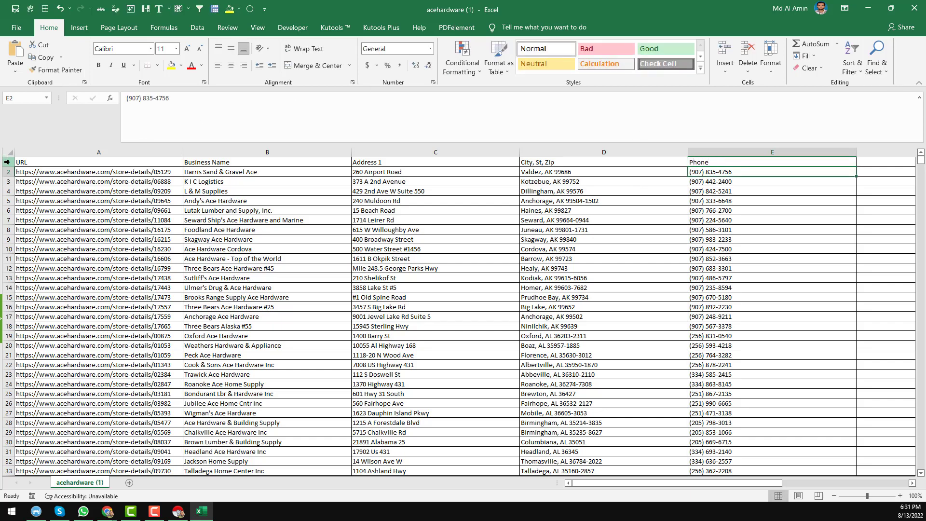
Step: Freeze the top header row of the store sheet
{"action": "left_click", "coordinate": [7, 162]}
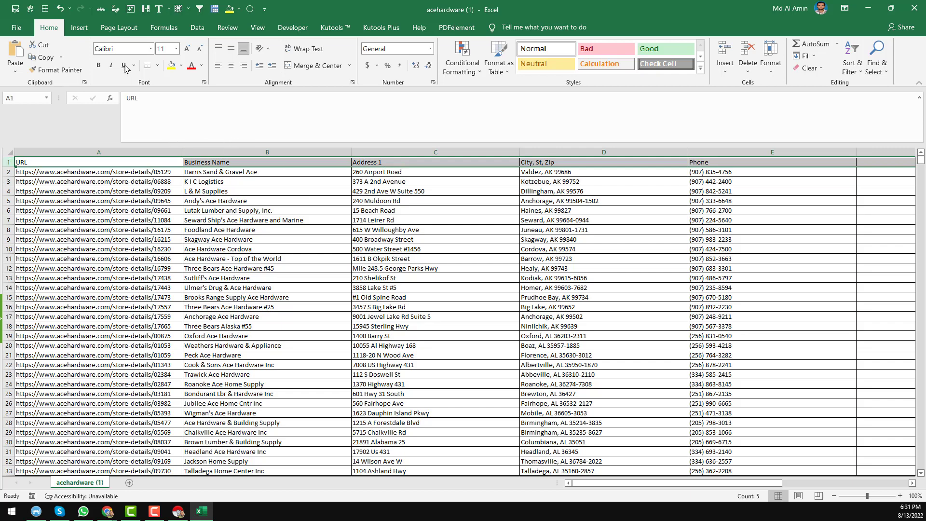
{"action": "left_click", "coordinate": [181, 9]}
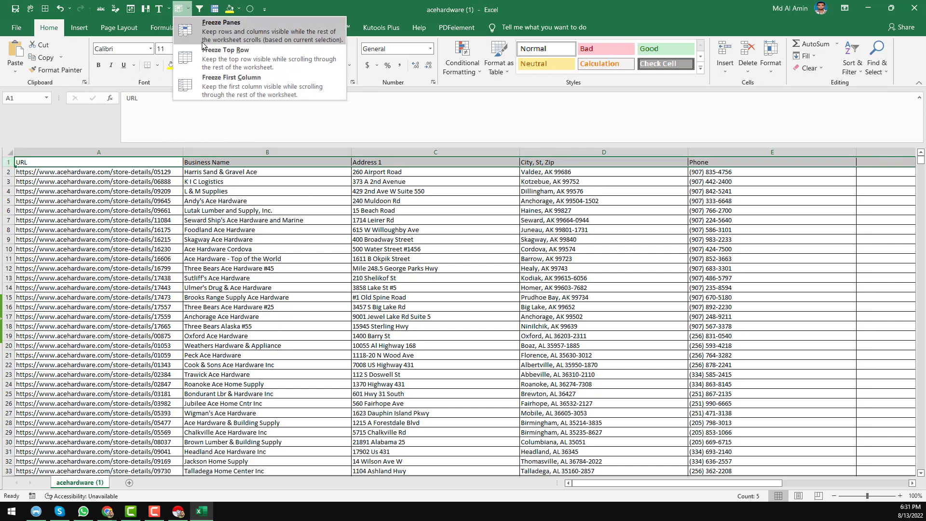
{"action": "left_click", "coordinate": [215, 42]}
{"action": "left_click", "coordinate": [261, 189]}
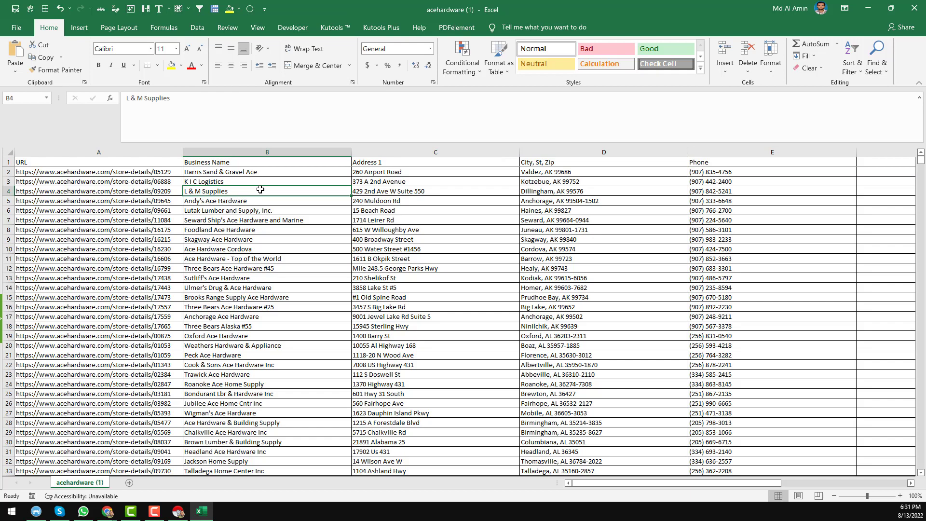
Step: Save the sheet as an Excel Workbook named acehardware (1)
{"action": "left_click", "coordinate": [30, 8]}
{"action": "left_click", "coordinate": [136, 207]}
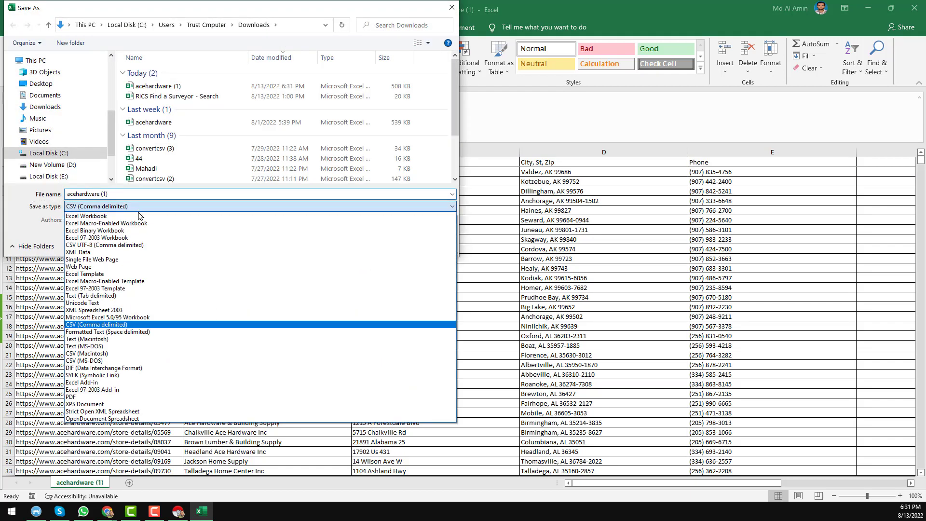
{"action": "left_click", "coordinate": [127, 219]}
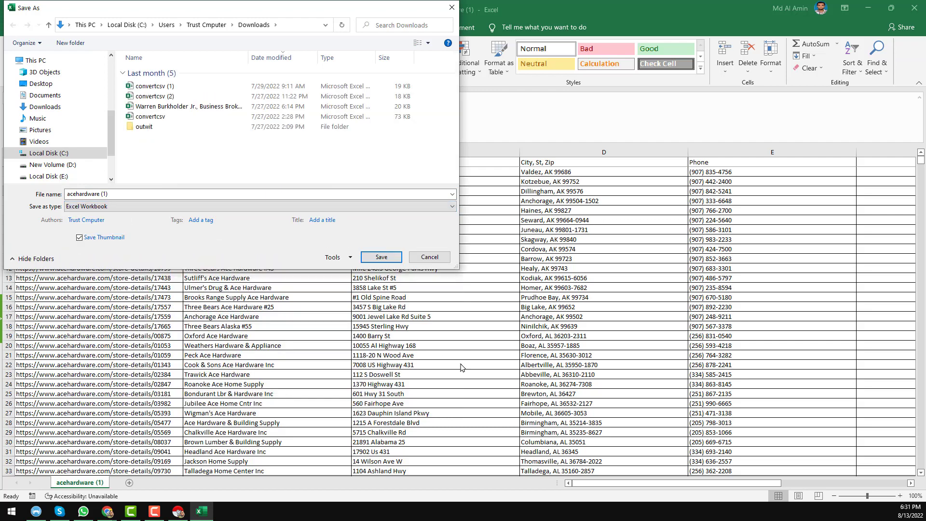
{"action": "left_click", "coordinate": [386, 260]}
Step: Check sample business name, address, City, St, Zip and phone entries
{"action": "left_click", "coordinate": [325, 273]}
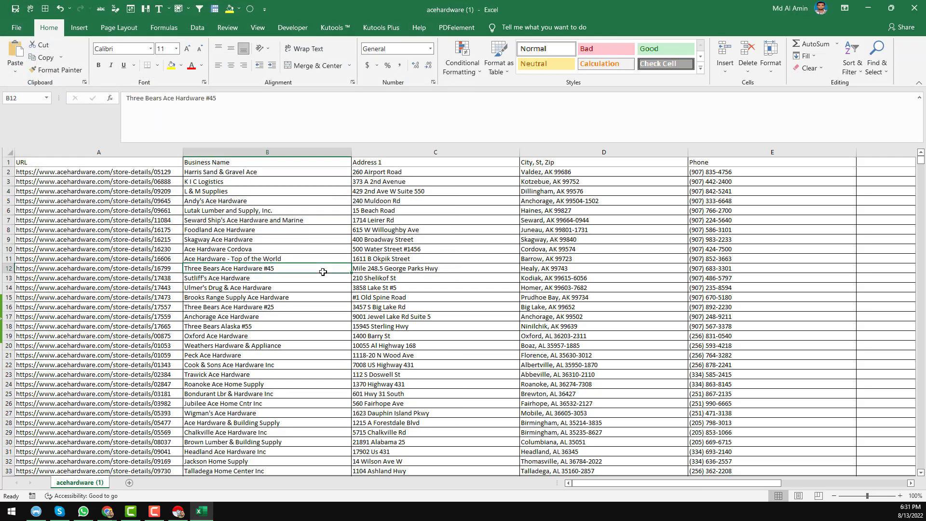
{"action": "left_click", "coordinate": [424, 193]}
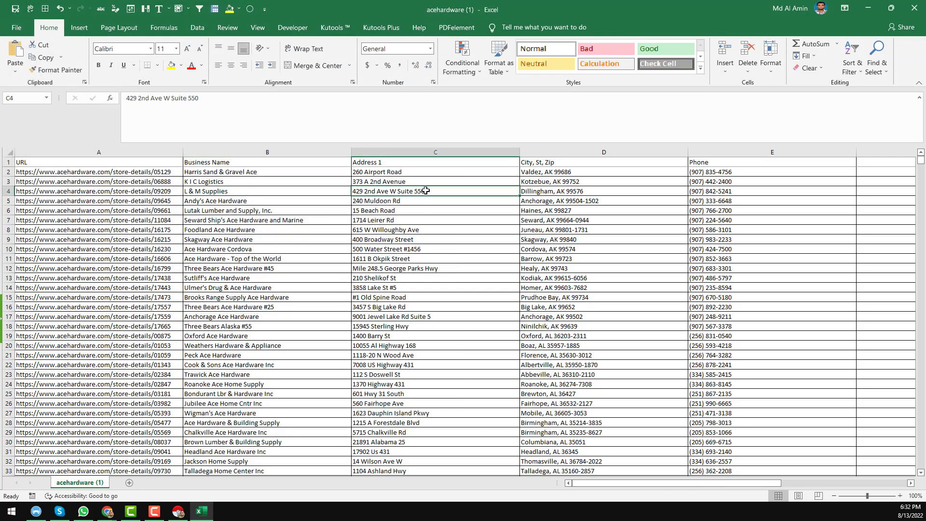
{"action": "left_click", "coordinate": [622, 175]}
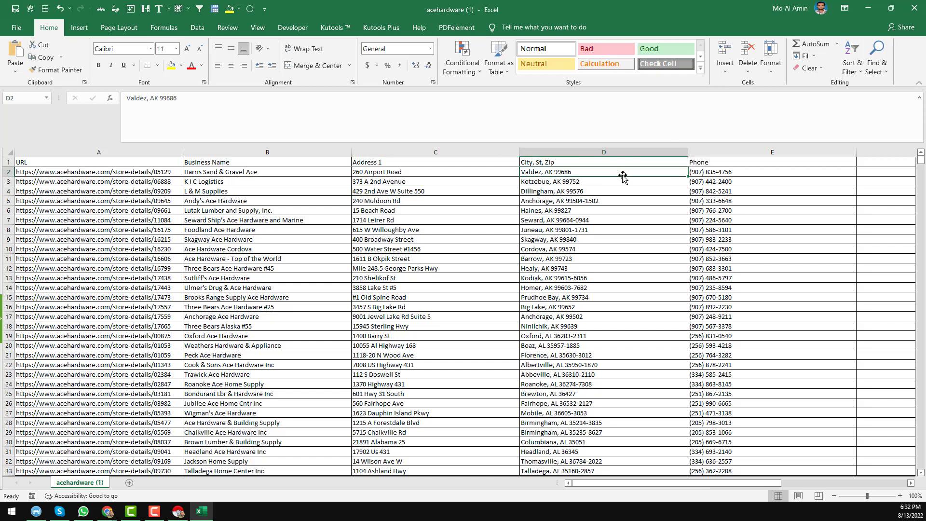
{"action": "left_click", "coordinate": [731, 175]}
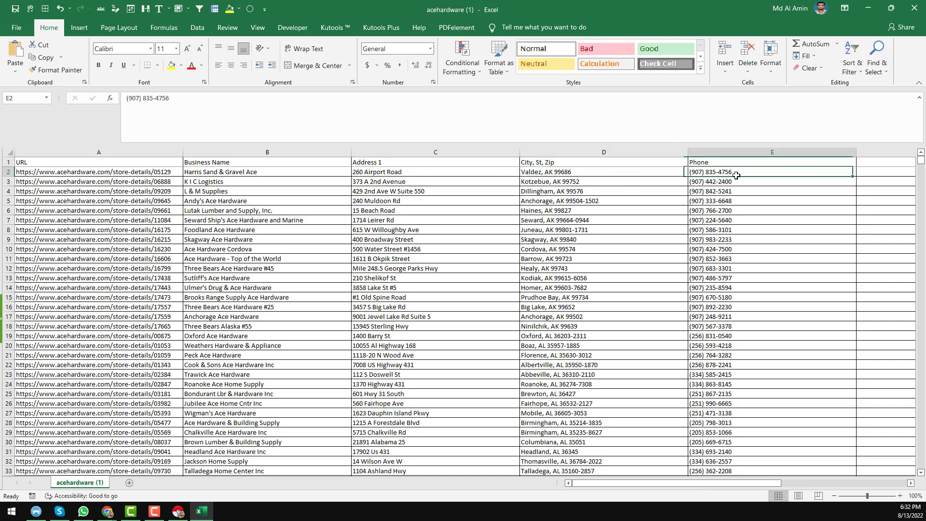
{"action": "left_click", "coordinate": [247, 170]}
Step: Confirm the last store sits at row 4001 and save the workbook with Ctrl+S
{"action": "key", "text": "ctrl+Down"}
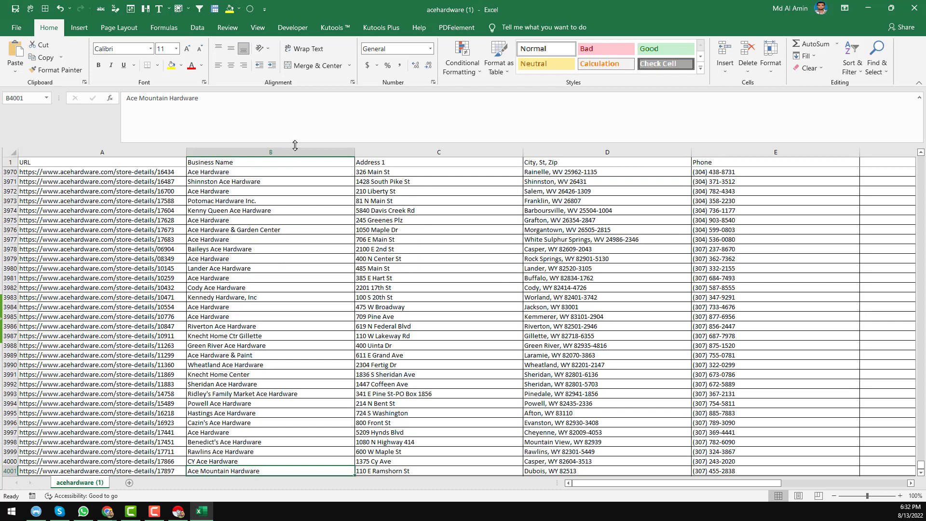
{"action": "scroll", "coordinate": [282, 254], "scroll_direction": "down", "scroll_amount": 2}
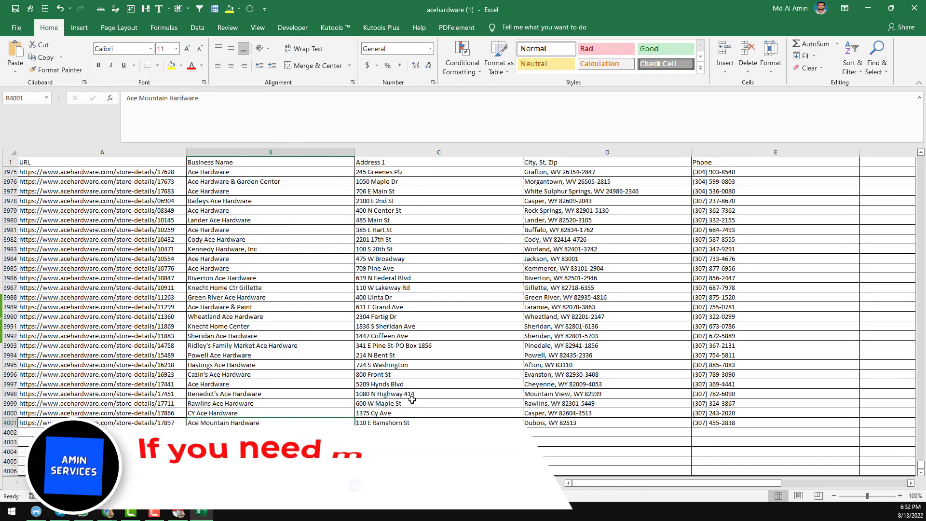
{"action": "left_click", "coordinate": [485, 422]}
{"action": "left_click", "coordinate": [637, 422]}
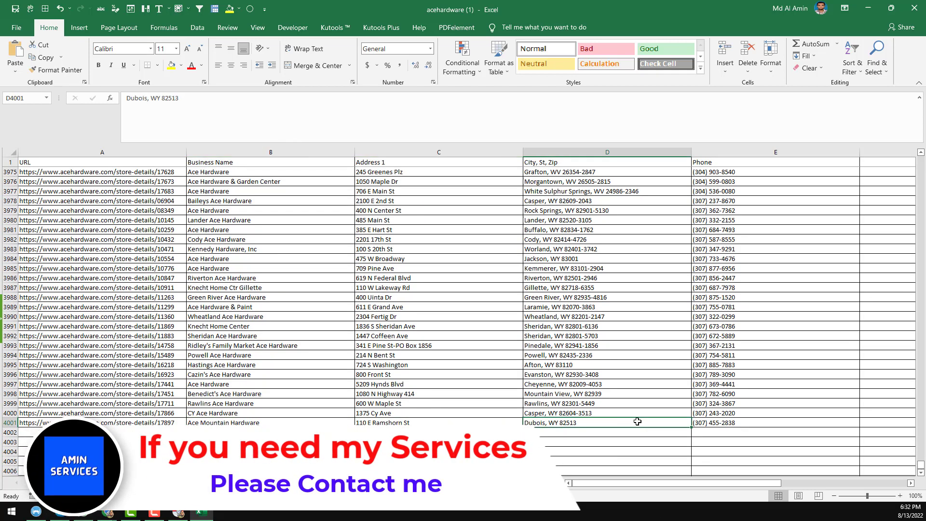
{"action": "key", "text": "ctrl+s"}
Step: Minimize Excel and close Instant Data Scraper to reach the Ace store directory, then open the Harris Sand & Gravel store-details tab
{"action": "left_click", "coordinate": [868, 8]}
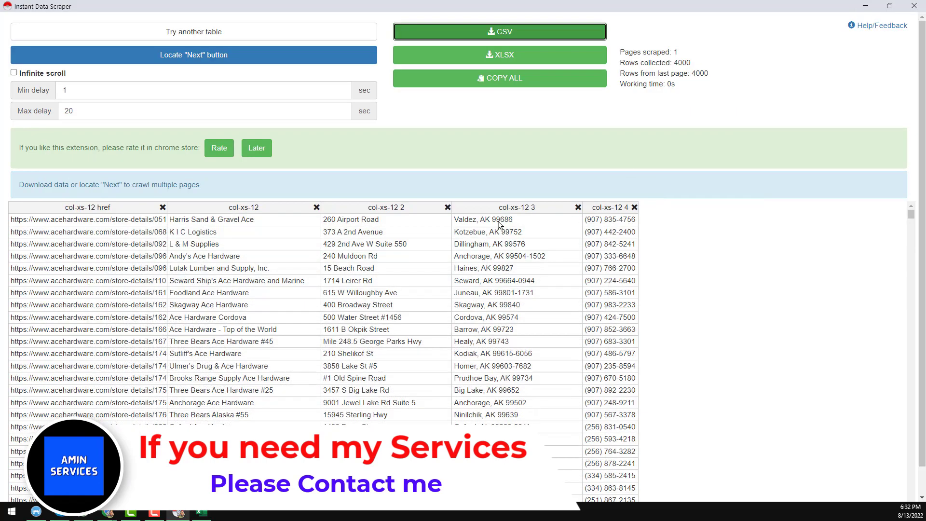
{"action": "left_click", "coordinate": [913, 6]}
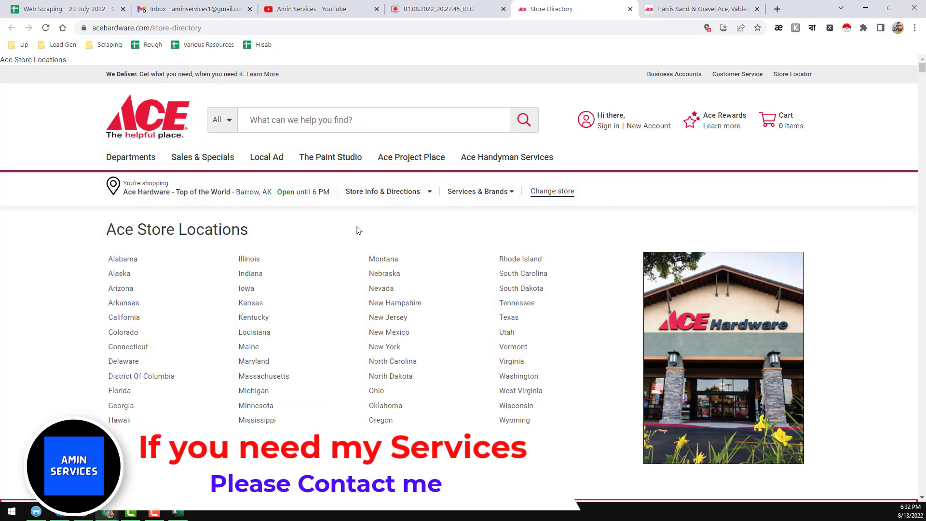
{"action": "scroll", "coordinate": [359, 230], "scroll_direction": "down", "scroll_amount": 4}
{"action": "scroll", "coordinate": [359, 227], "scroll_direction": "down", "scroll_amount": 1}
{"action": "scroll", "coordinate": [360, 224], "scroll_direction": "down", "scroll_amount": 3}
{"action": "scroll", "coordinate": [361, 222], "scroll_direction": "down", "scroll_amount": 3}
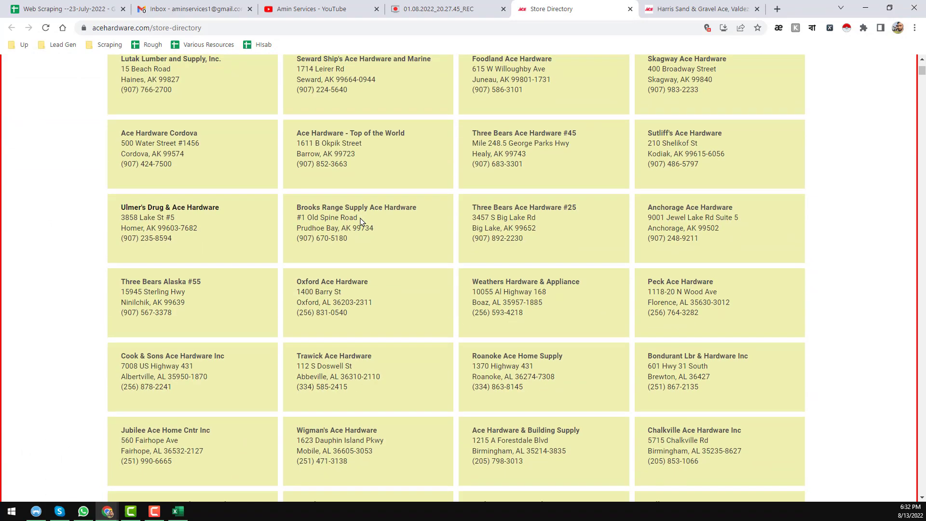
{"action": "scroll", "coordinate": [361, 220], "scroll_direction": "down", "scroll_amount": 8}
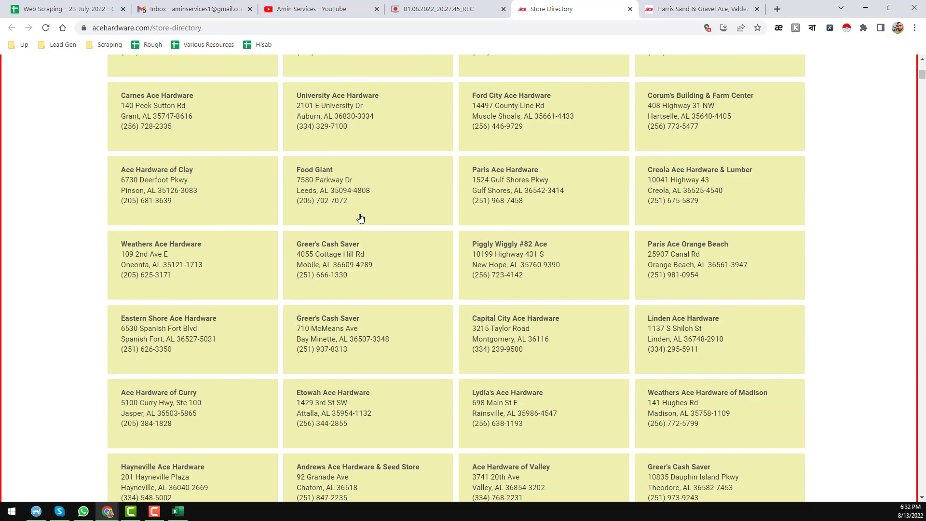
{"action": "left_click", "coordinate": [685, 11]}
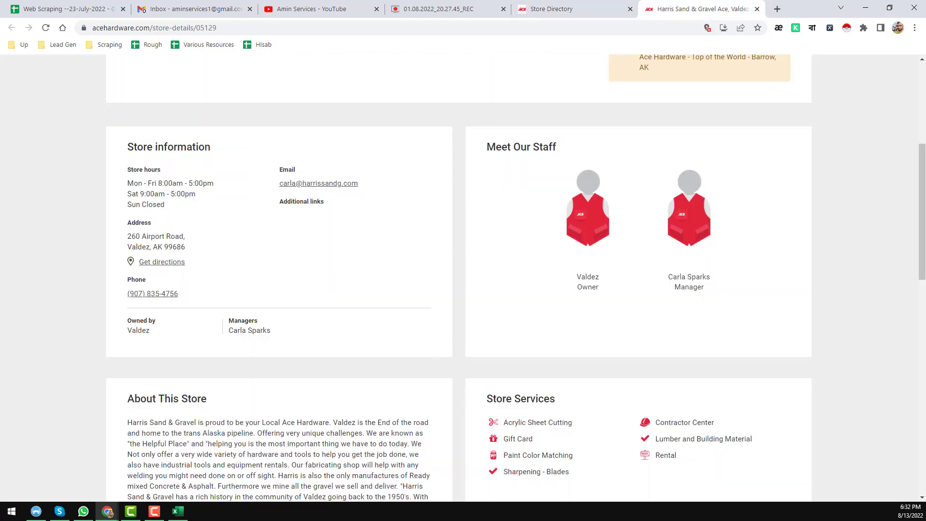